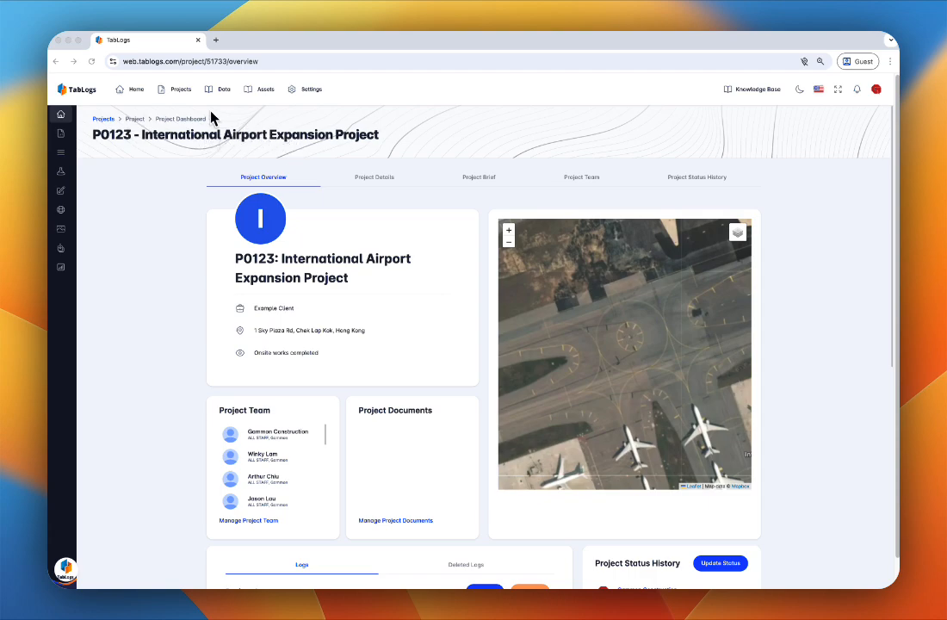
Open the TR101 (Test Pit Sketch) log in the P0123 International Airport Expansion Project
left_click(181, 95)
left_click(181, 94)
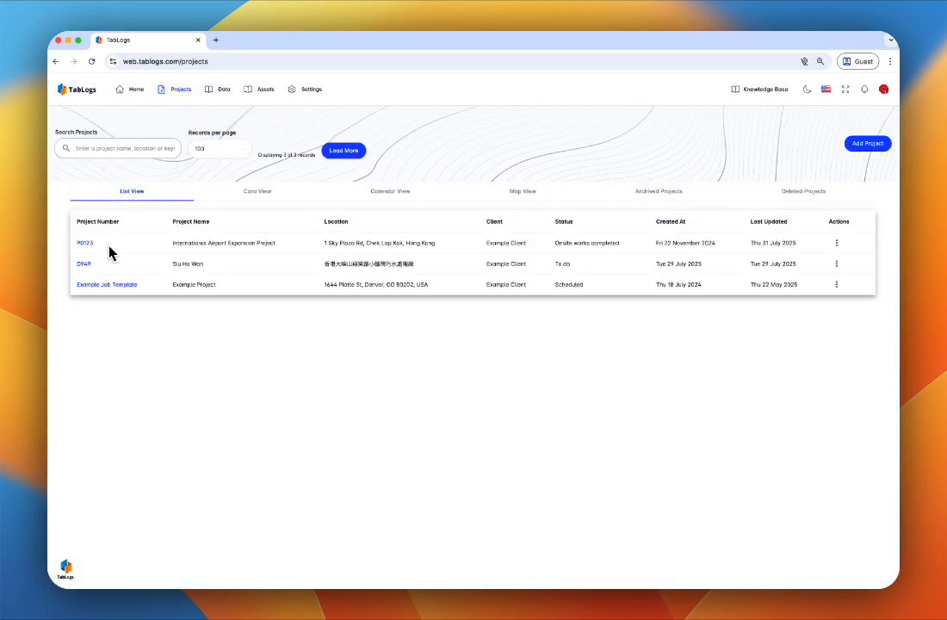
left_click(90, 246)
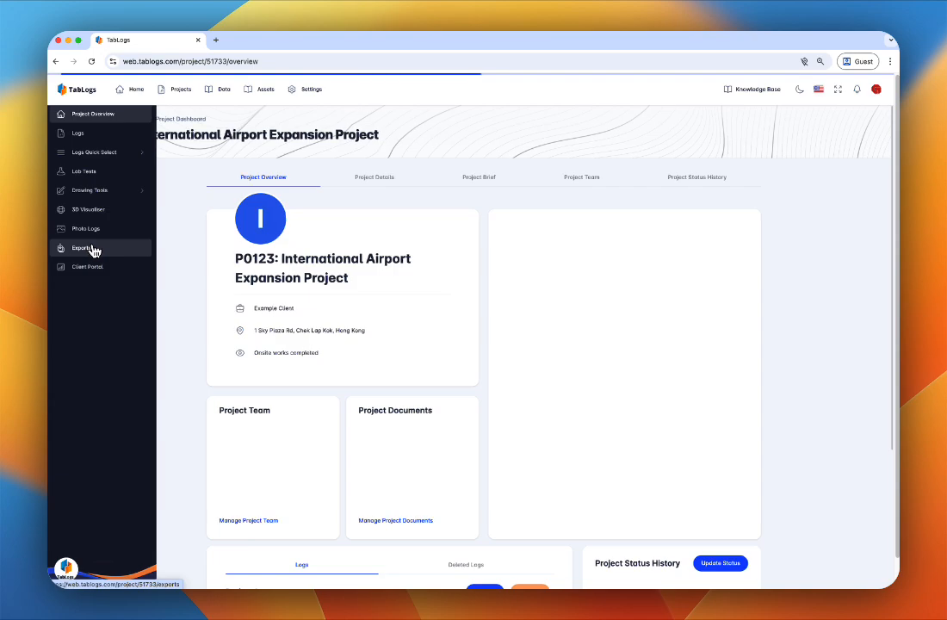
scroll(434, 391, "down", 5)
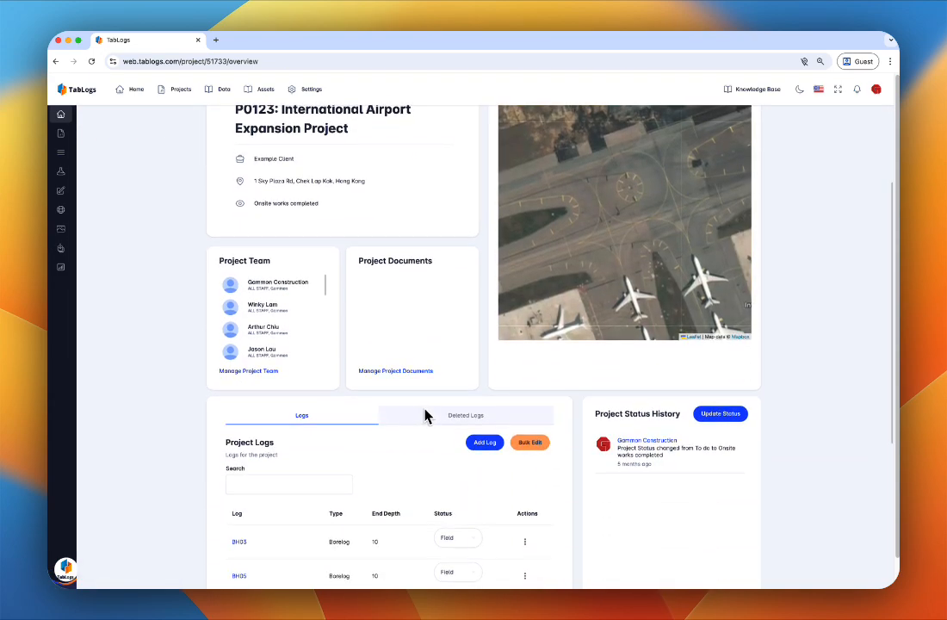
scroll(419, 421, "down", 3)
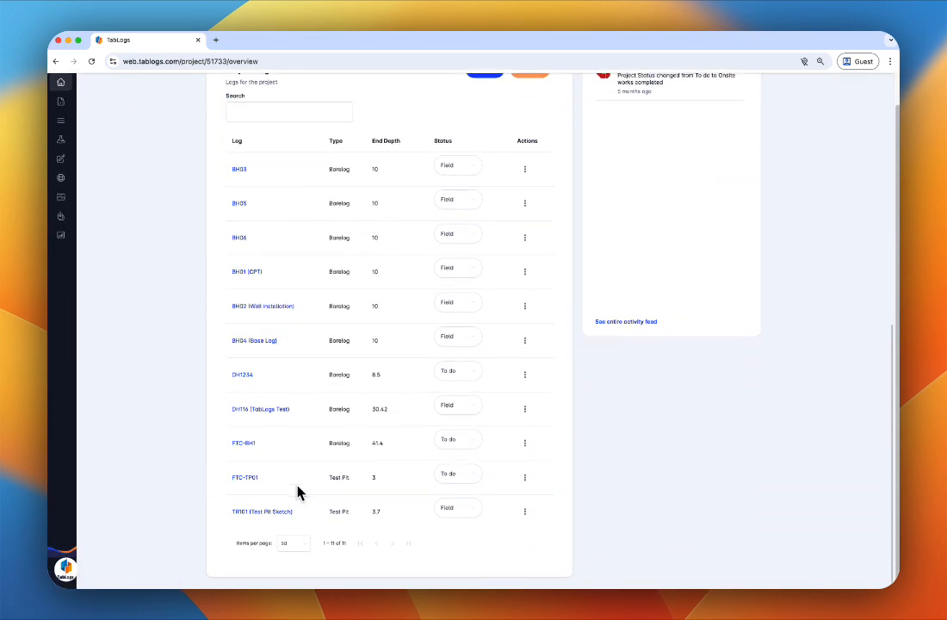
left_click(260, 513)
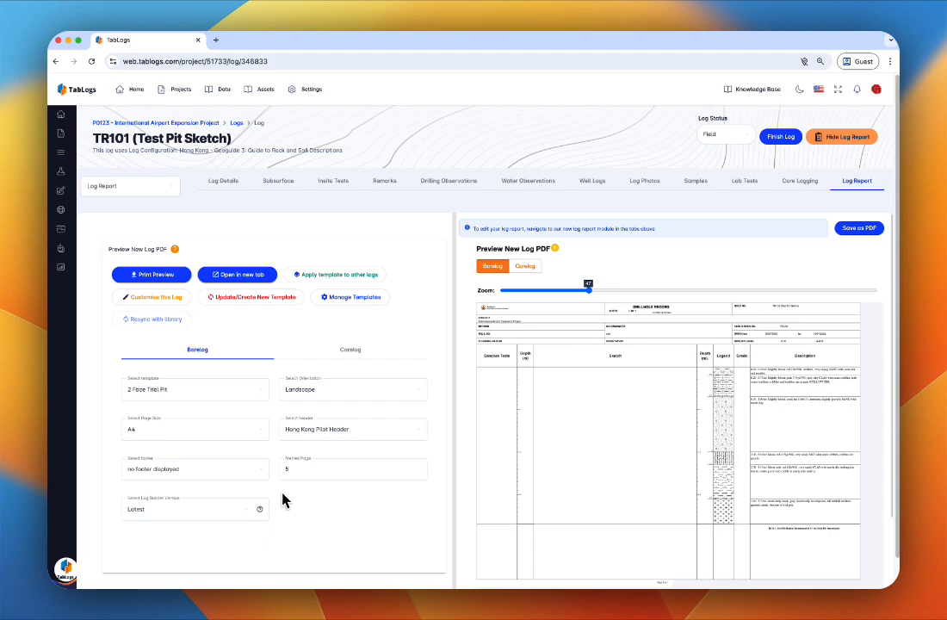
Review the available trial pit templates for the borelog report, leaving the selection unchanged
left_click(256, 392)
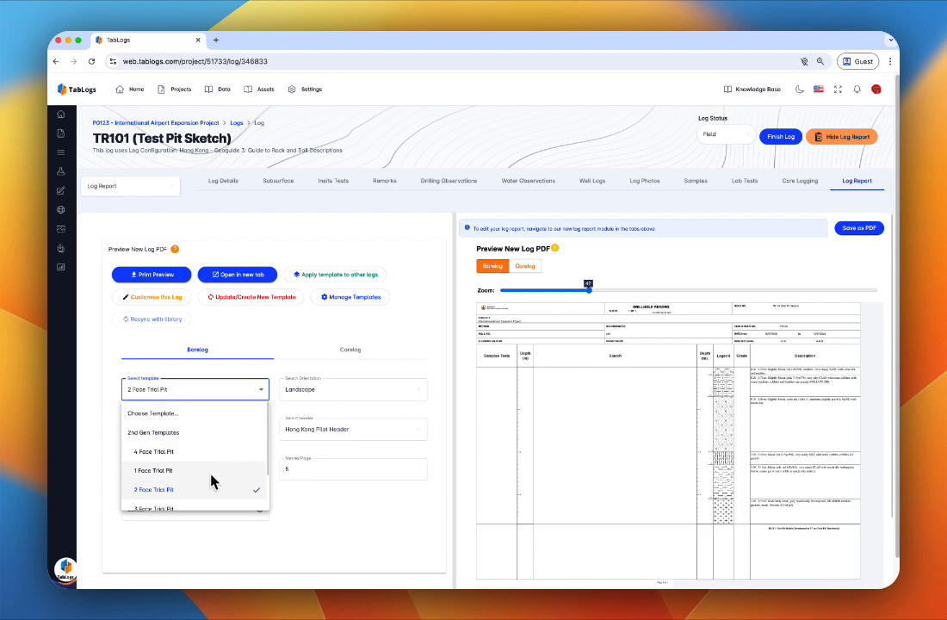
scroll(167, 452, "down", 1)
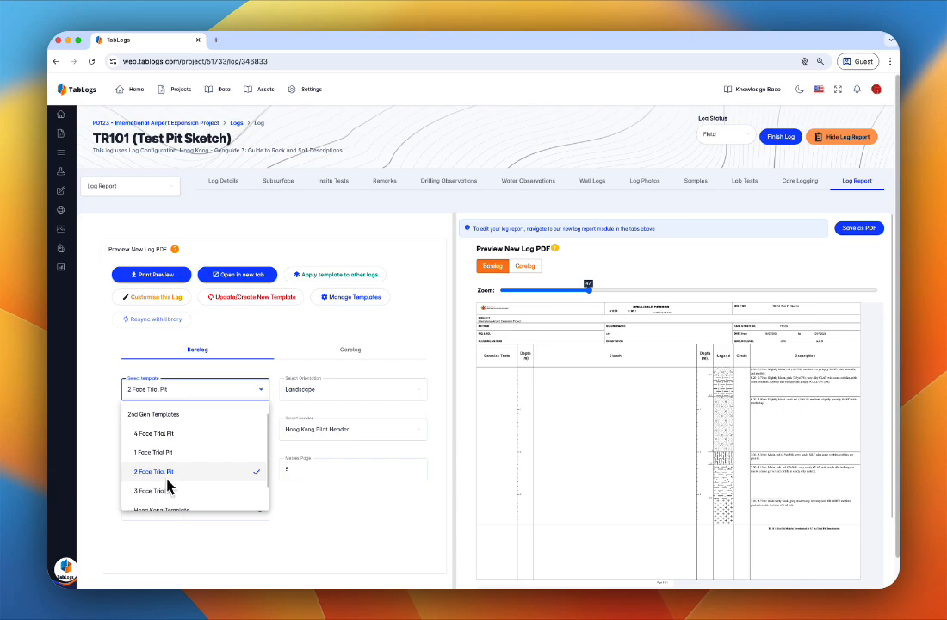
scroll(165, 479, "down", 1)
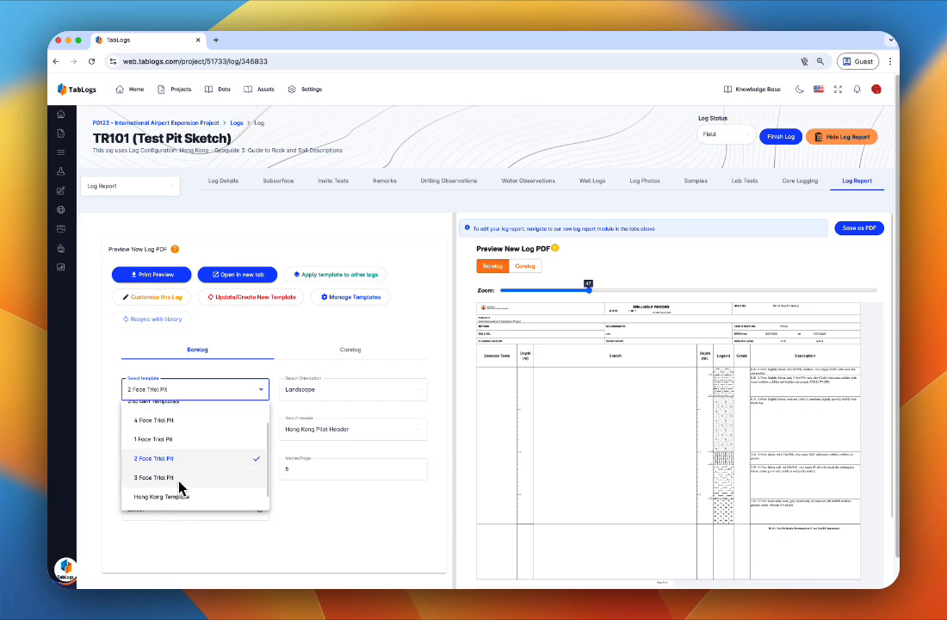
left_click(264, 391)
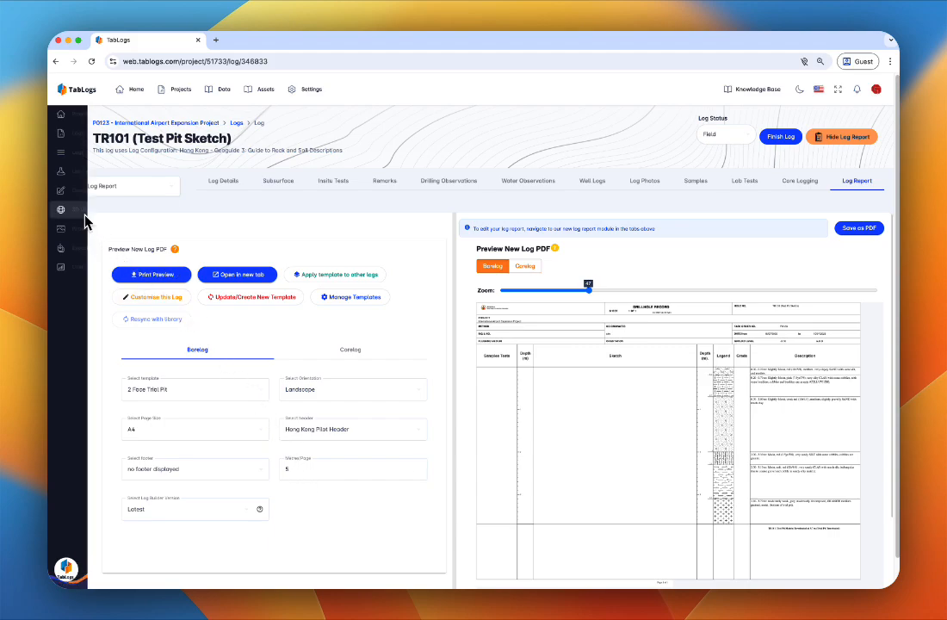
Open the project's test pit drawings list
mouse_move(69, 164)
left_click(109, 191)
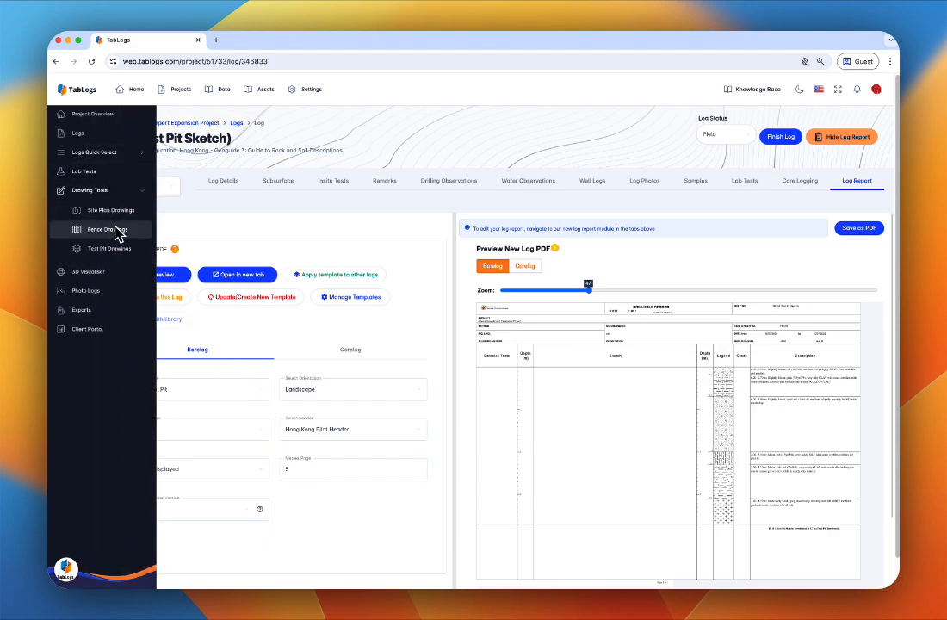
left_click(120, 252)
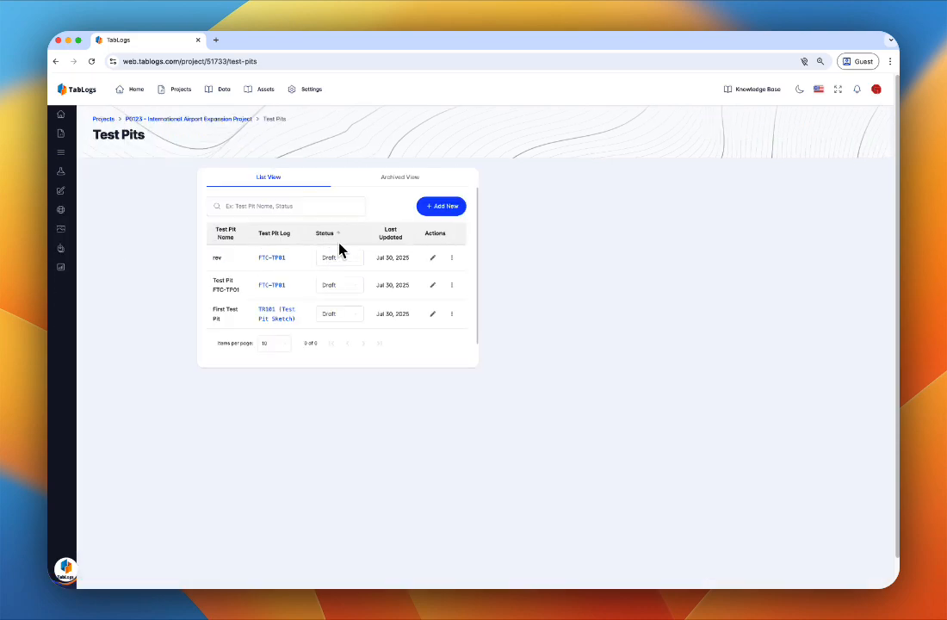
Start a new test pit drawing based on the TR101 (Test Pit Sketch) log
left_click(440, 206)
left_click(432, 288)
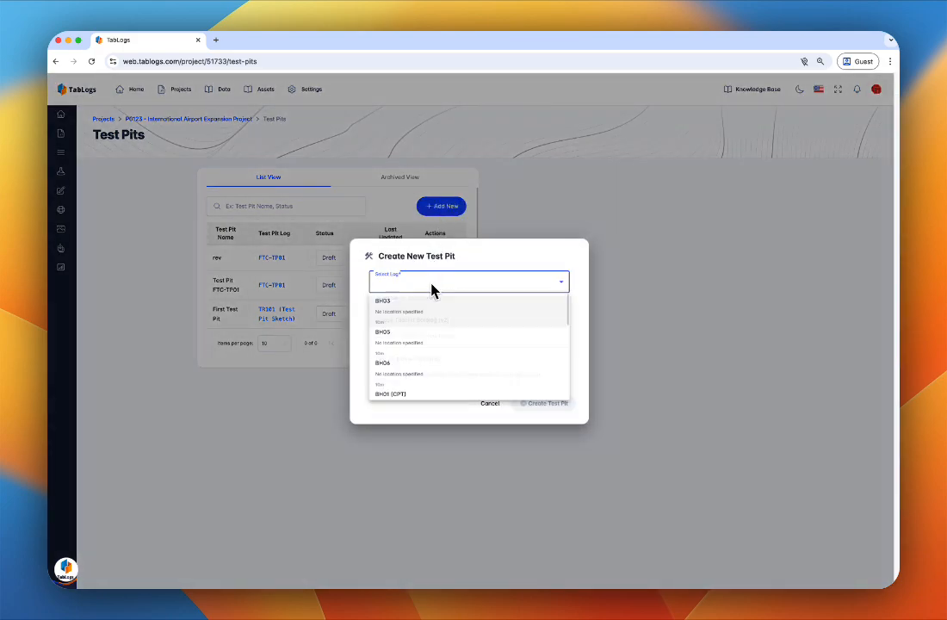
scroll(441, 349, "down", 3)
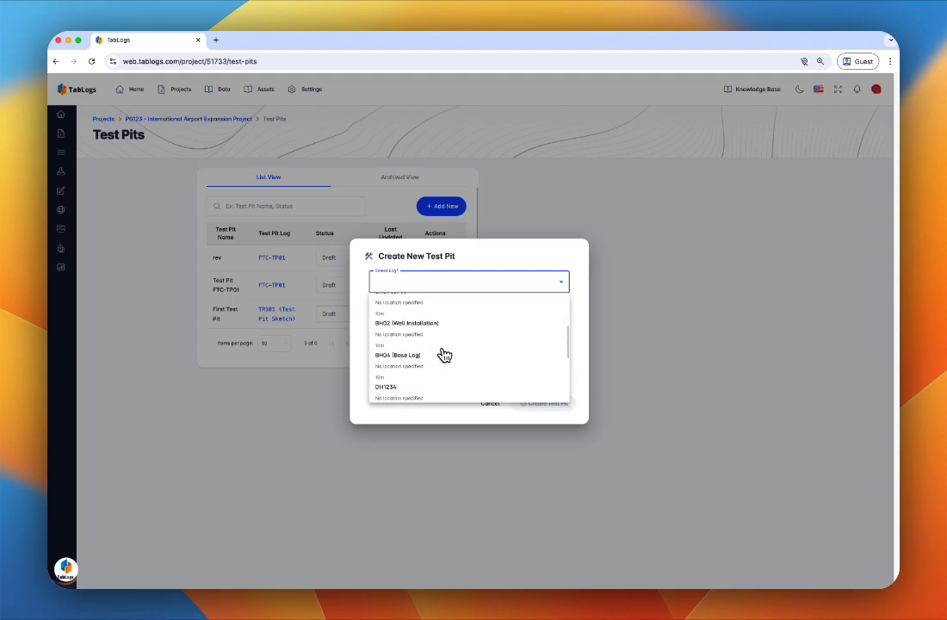
scroll(444, 354, "down", 5)
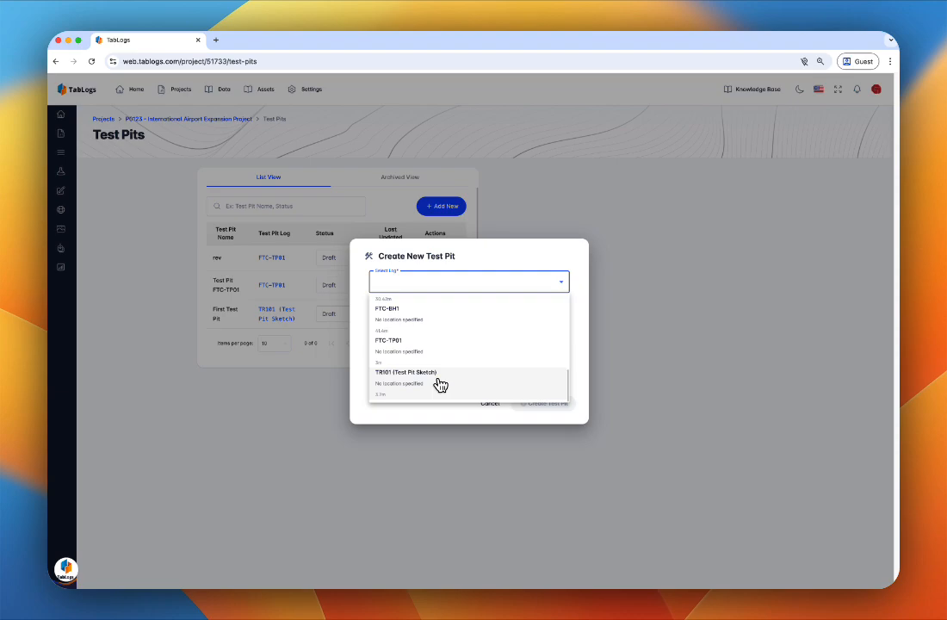
left_click(439, 384)
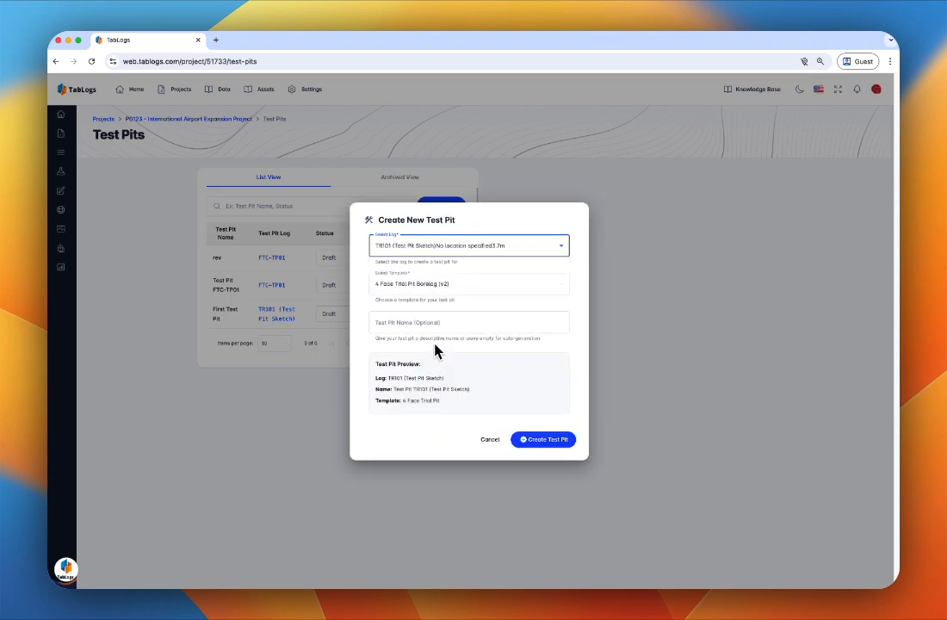
Switch the new test pit's template to 3 Face Trial Pit and back to 4 Face Trial Pit
left_click(441, 291)
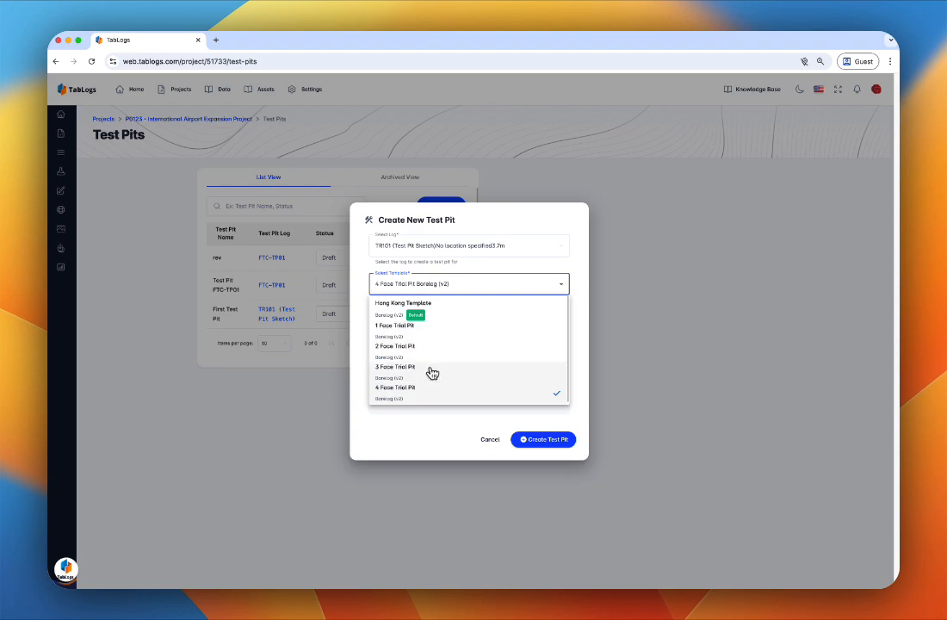
left_click(432, 371)
left_click(459, 289)
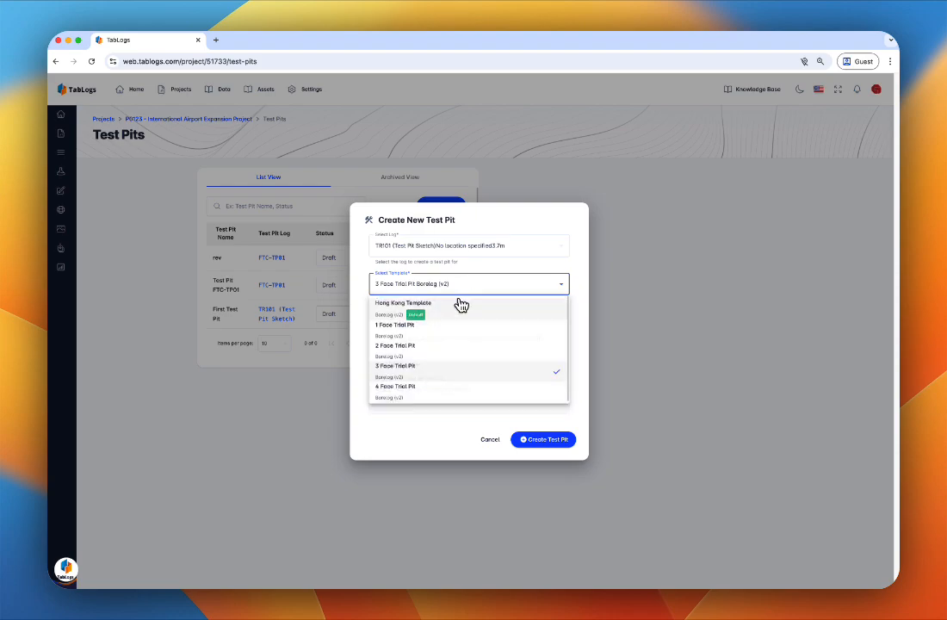
left_click(429, 385)
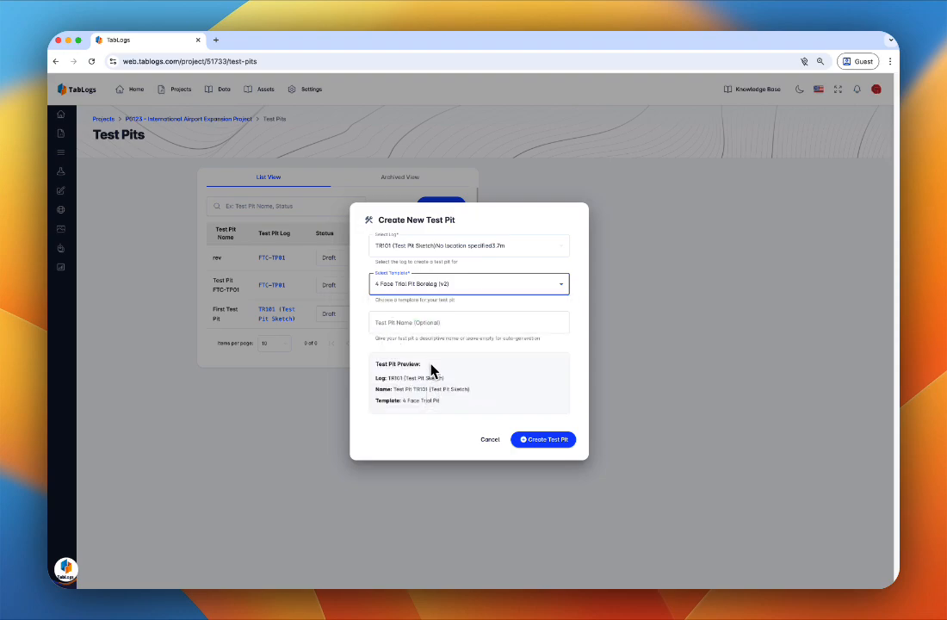
Create the test pit with the name "Test Pit (Initial) TEST" and open it for editing
left_click(408, 322)
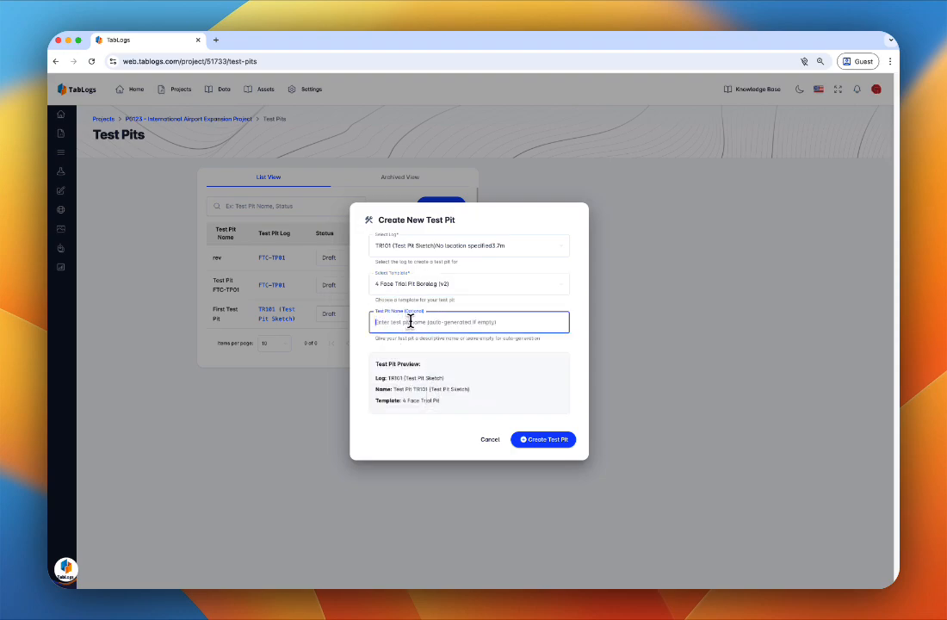
type("Test")
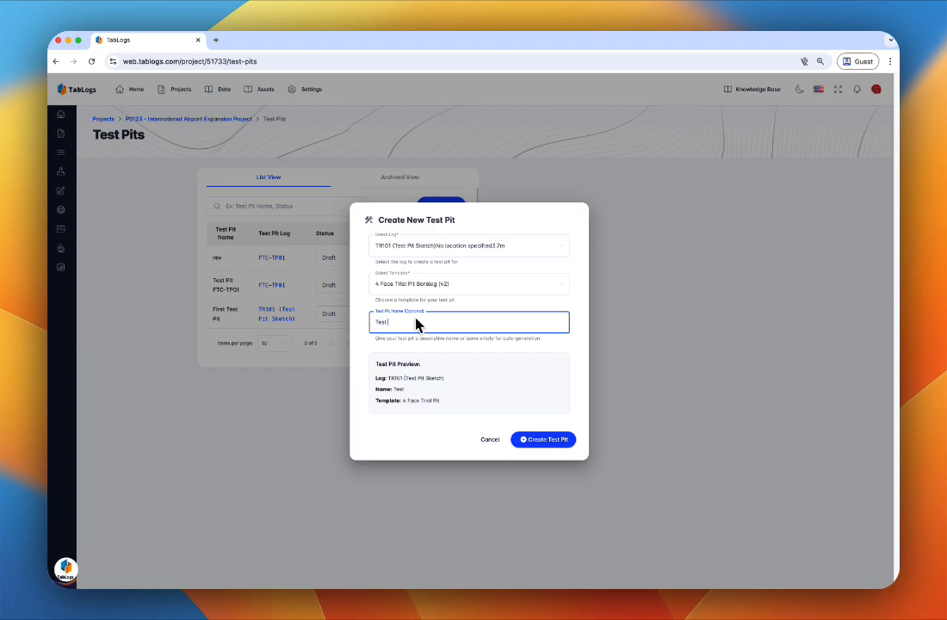
type(" Pit (i")
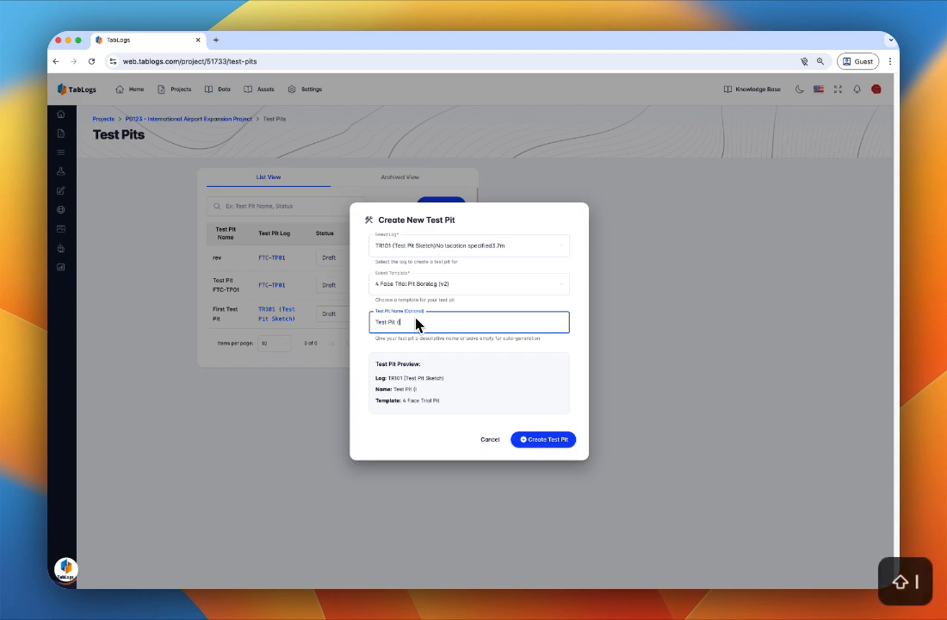
type("nitial)")
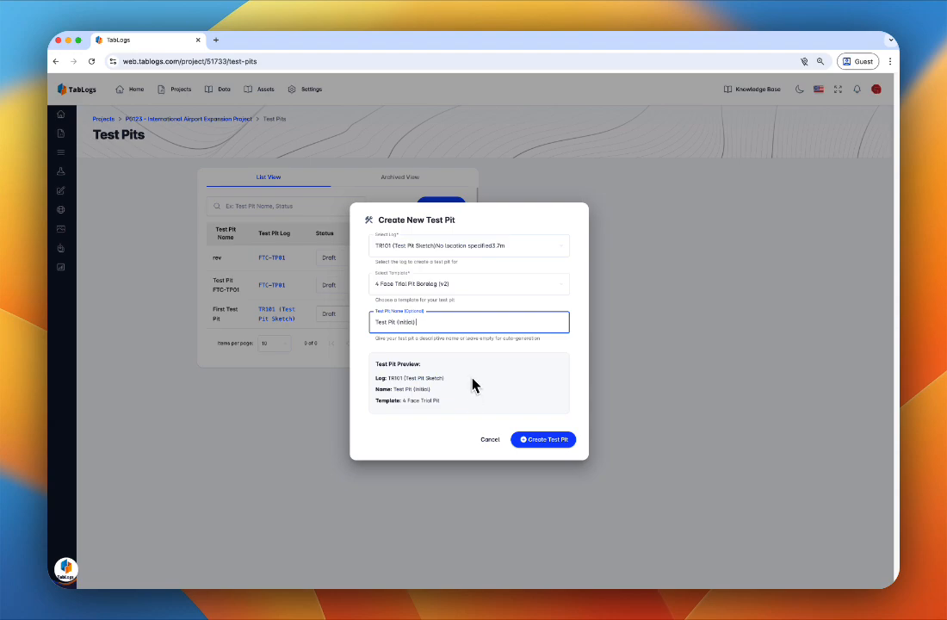
type(" TEST")
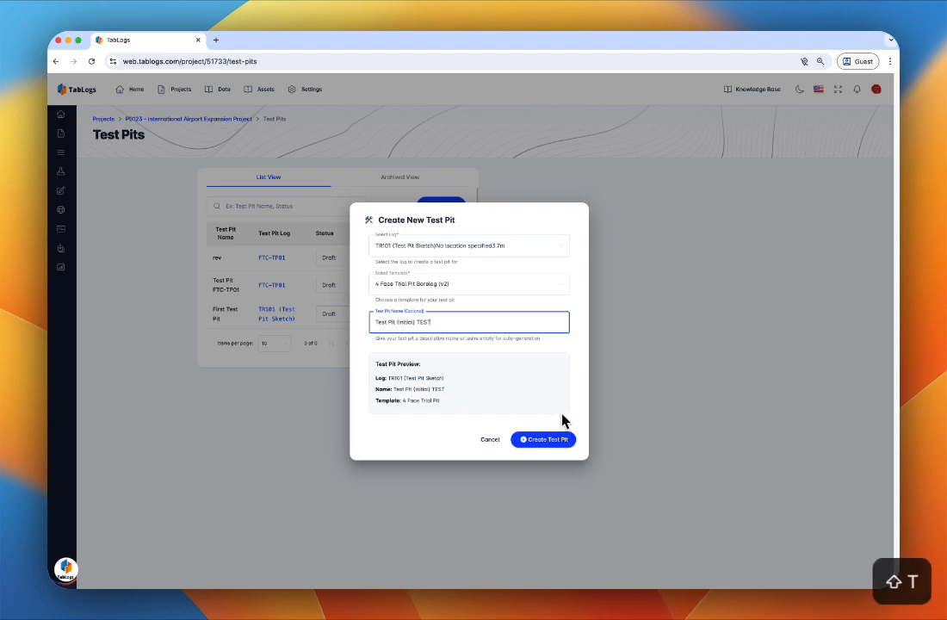
left_click(543, 443)
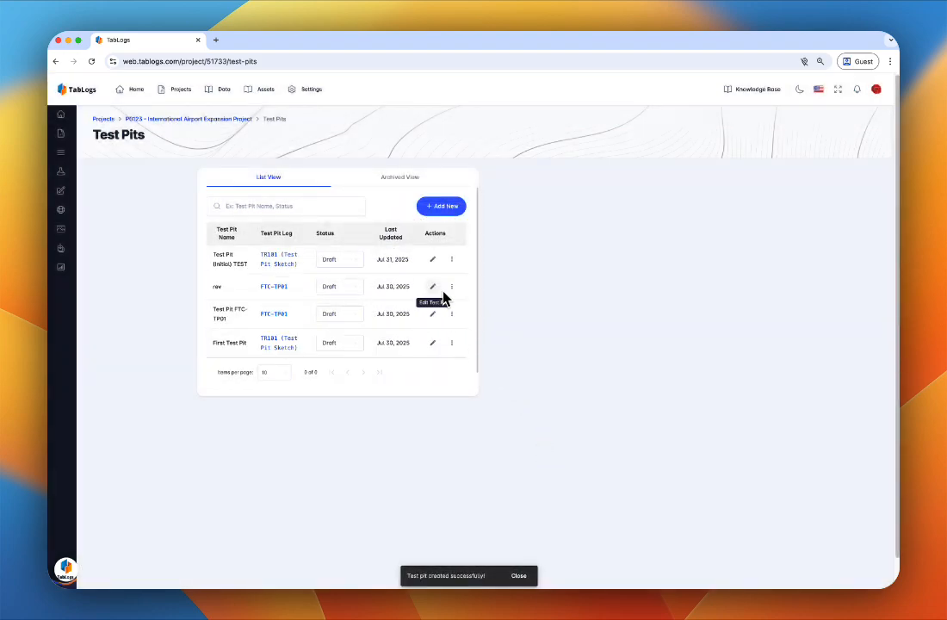
left_click(432, 260)
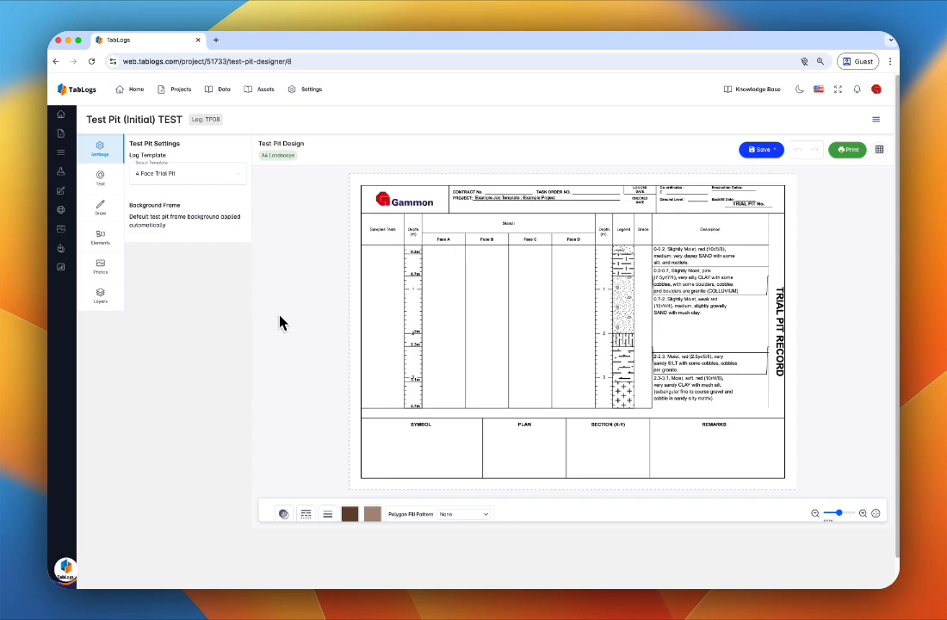
Draw a polygon across Faces A to D of the sketch, from the surface down to an uneven base about 0.2 to 0.5 m deep
left_click(102, 210)
left_click(219, 204)
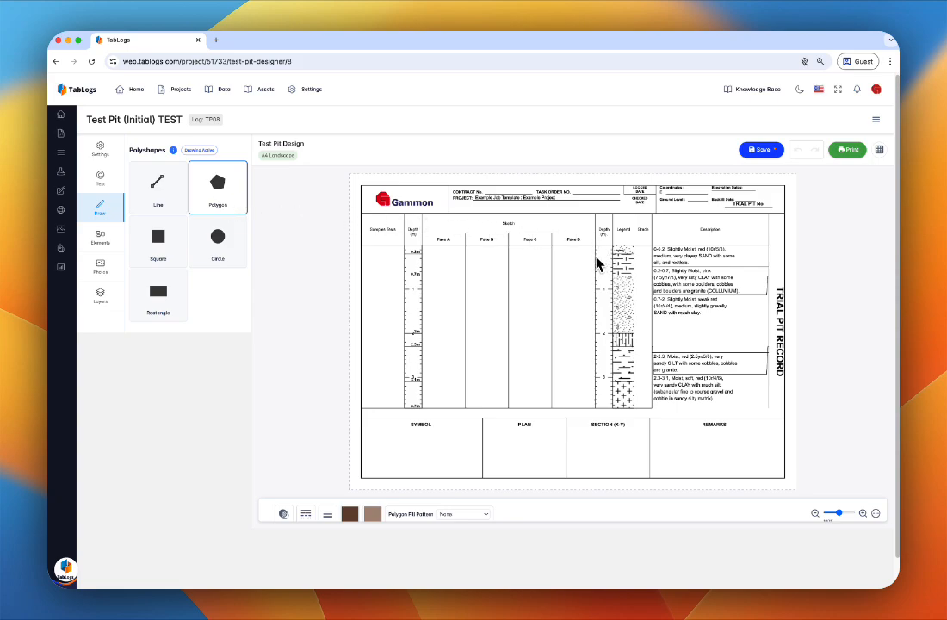
left_click_drag(838, 512, 849, 520)
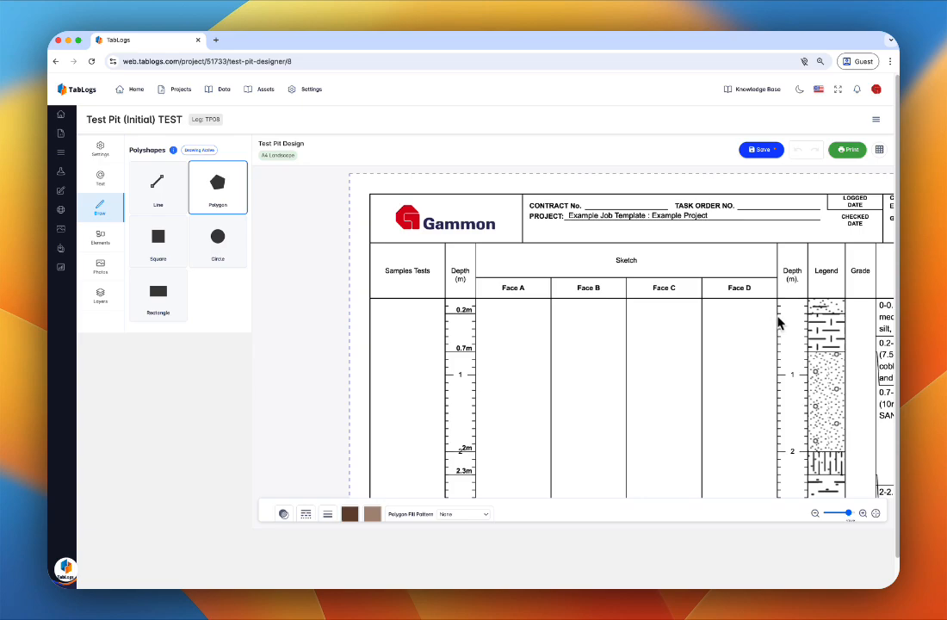
left_click(777, 316)
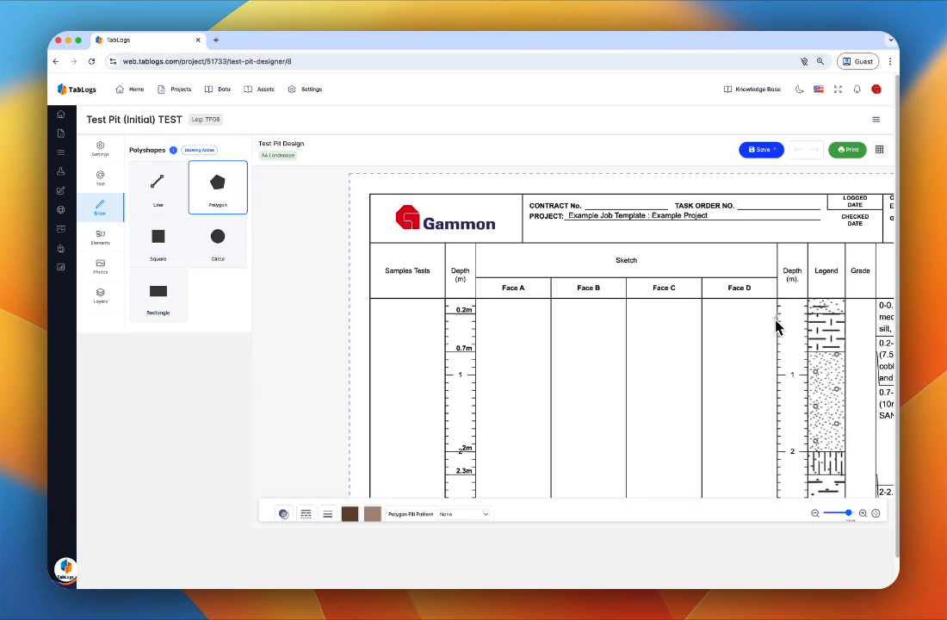
left_click(701, 335)
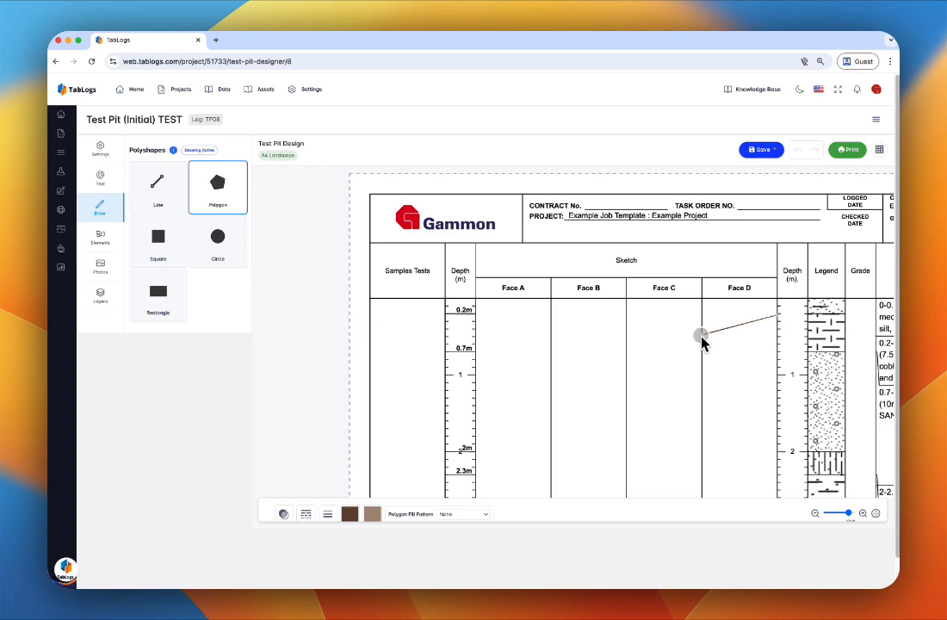
left_click(657, 329)
left_click(626, 330)
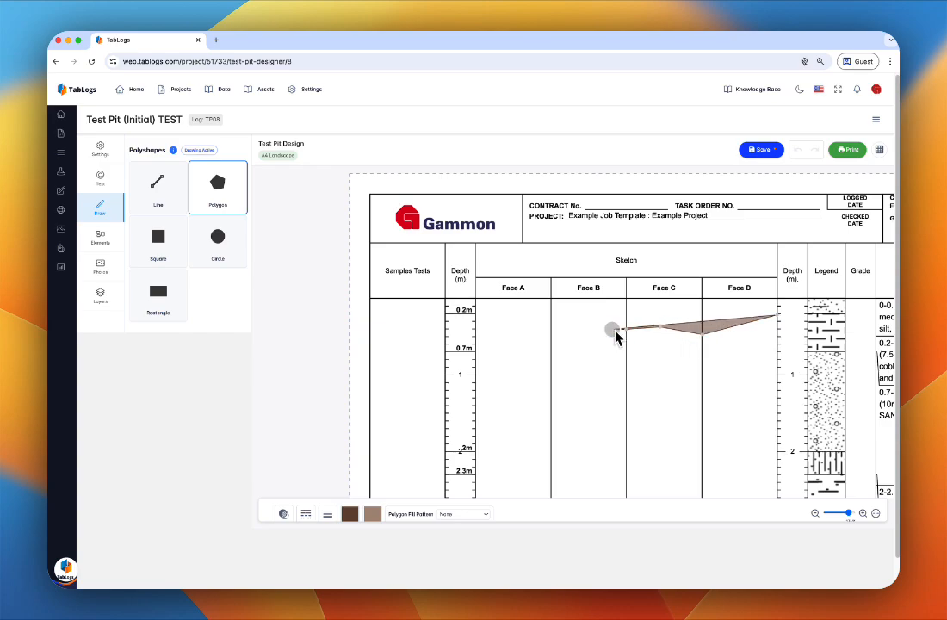
left_click(584, 324)
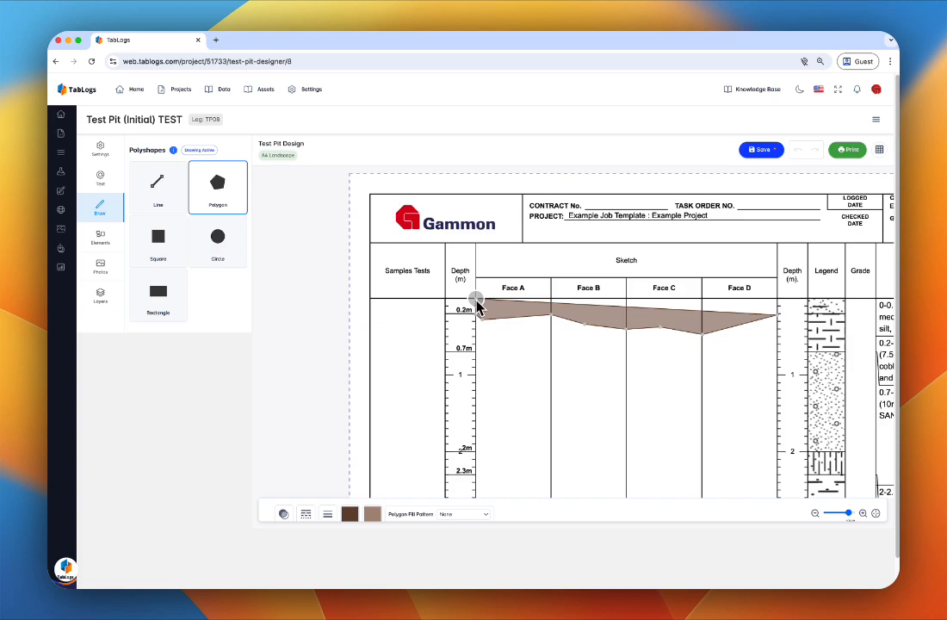
left_click(476, 302)
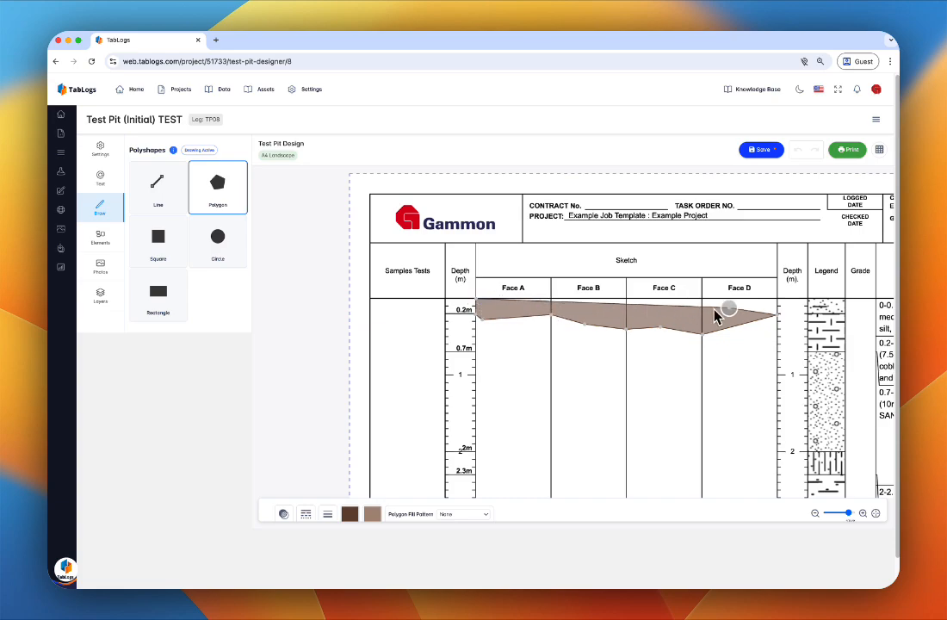
double_click(778, 300)
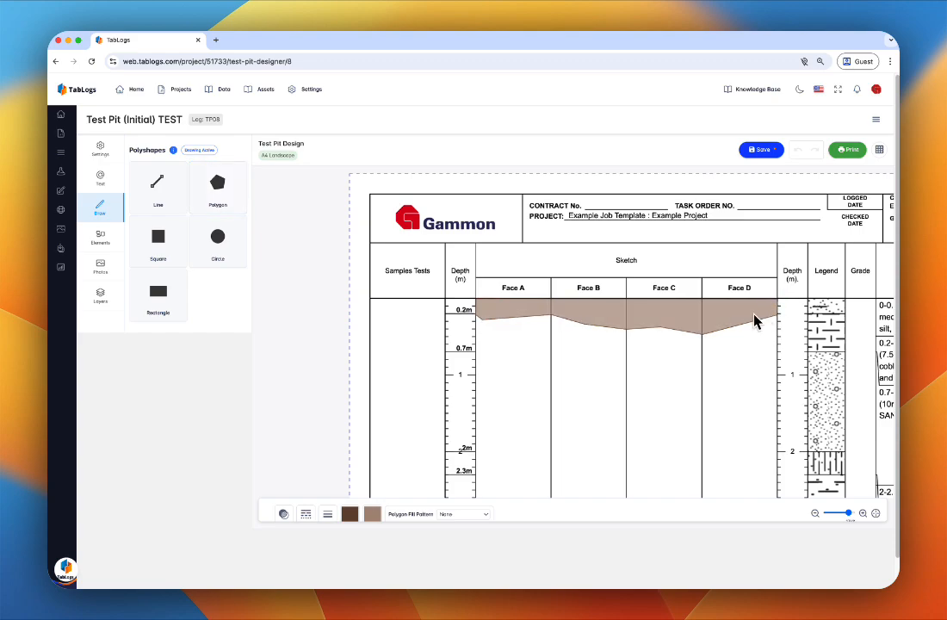
Fill the topmost soil layer polygon across Faces A to D with the SANDC subsurface pattern
left_click(689, 319)
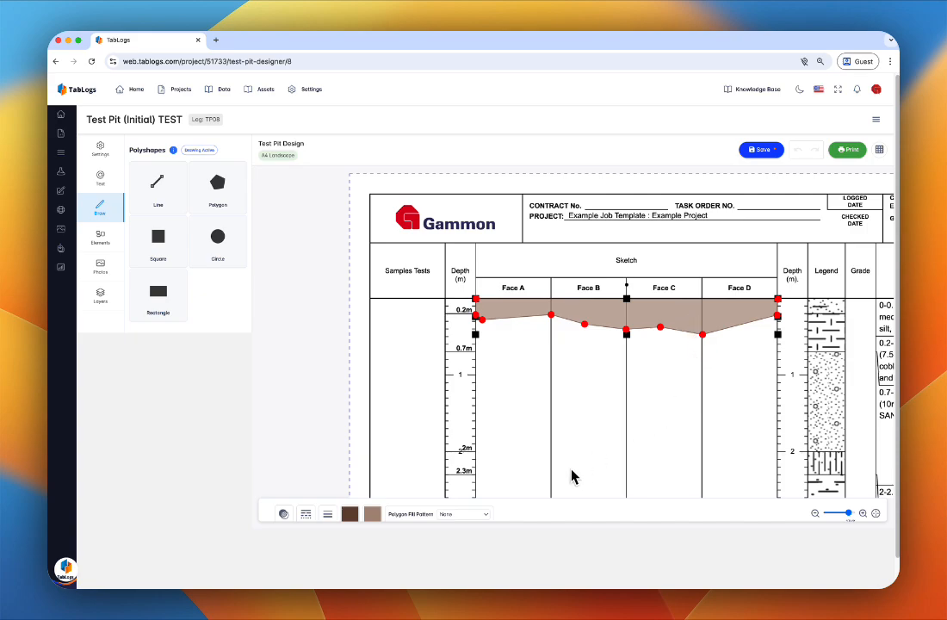
left_click(482, 518)
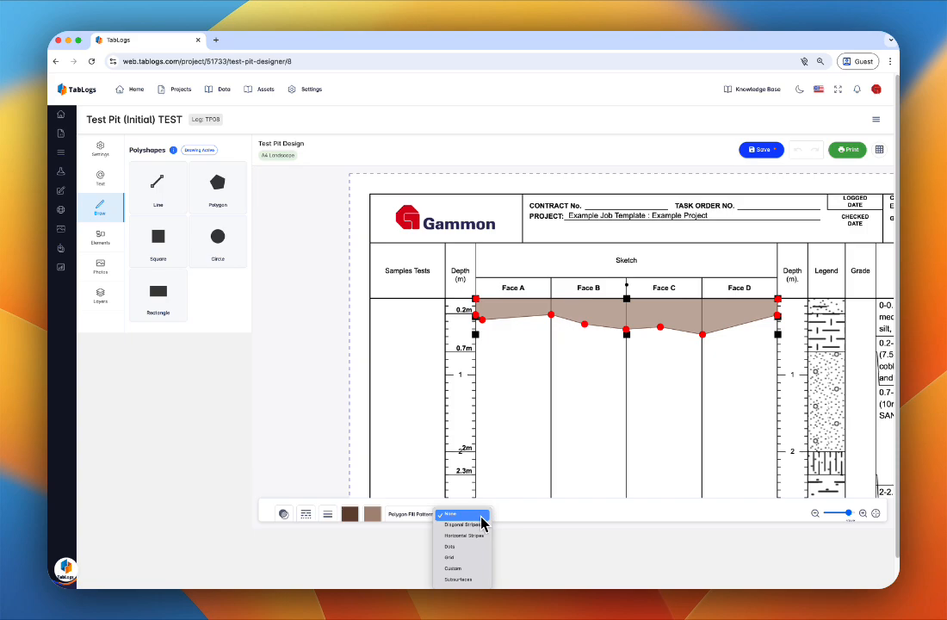
left_click(458, 580)
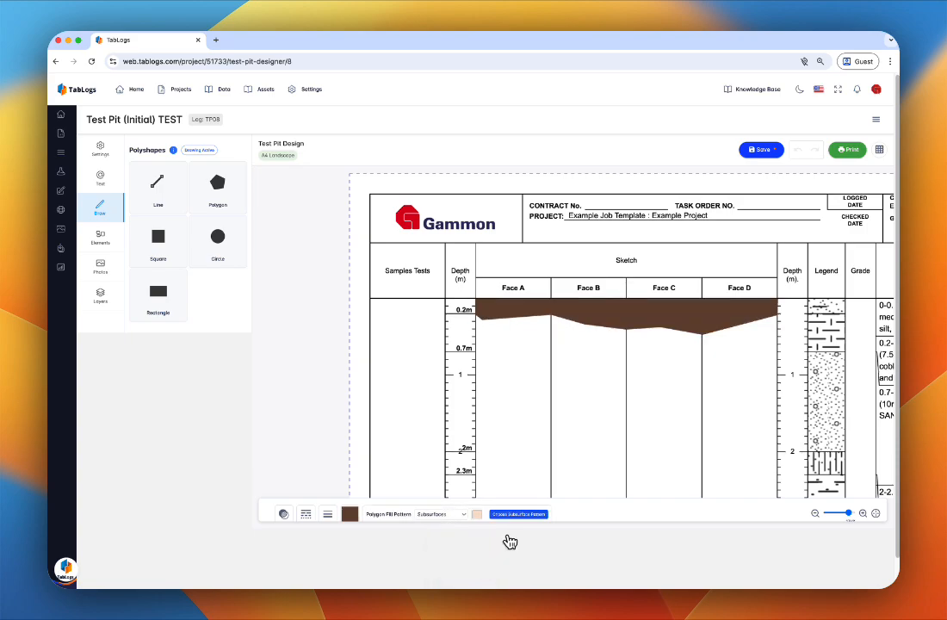
left_click(532, 519)
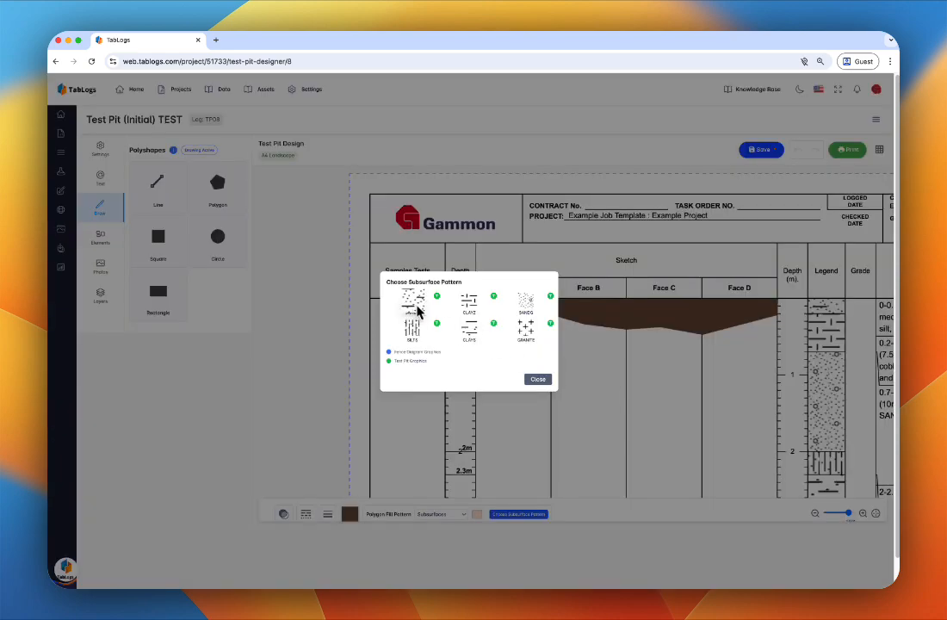
left_click(417, 310)
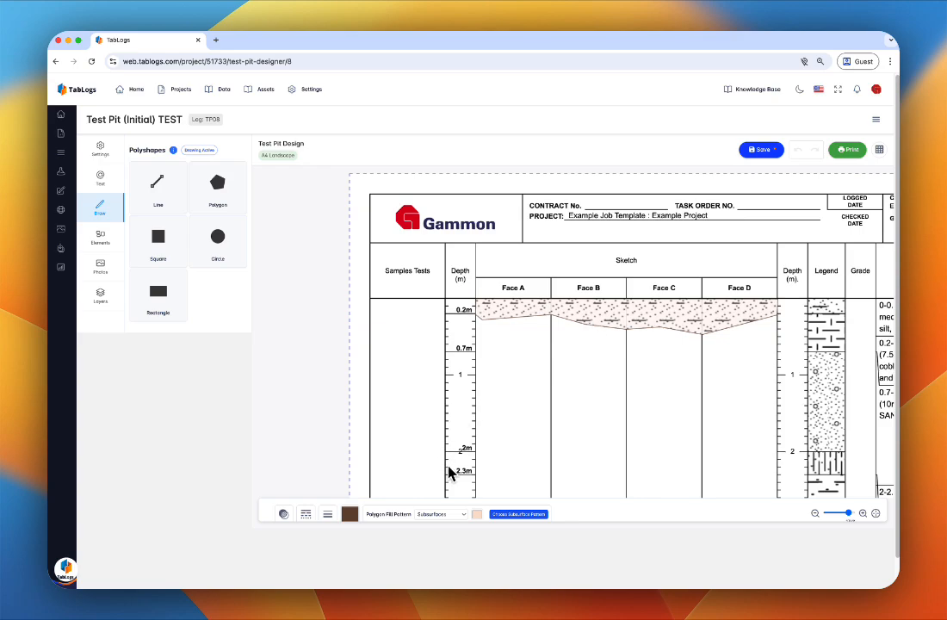
Change the topmost polygon's pattern background to light grey and its line colour to black
left_click(477, 515)
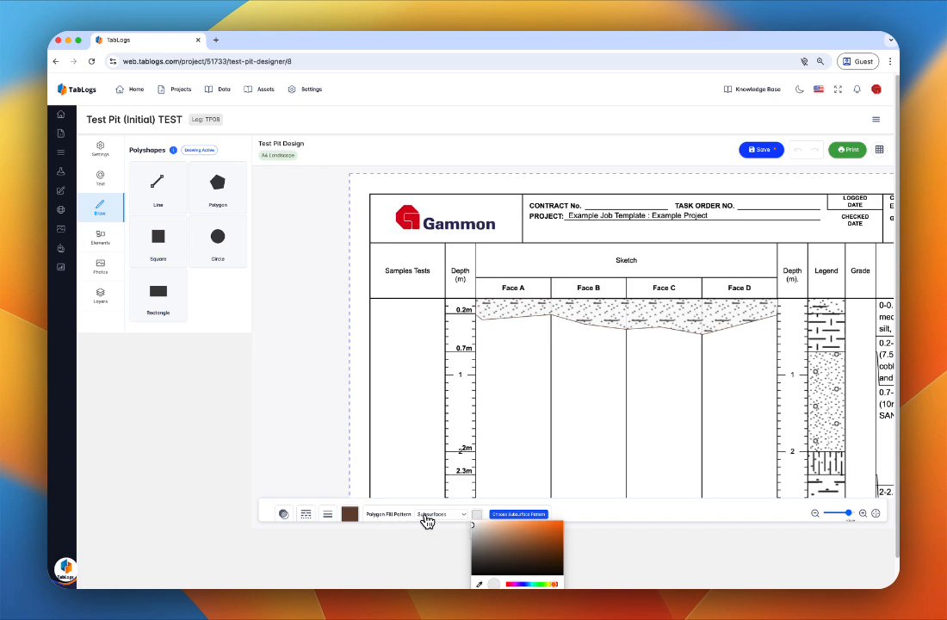
left_click(347, 514)
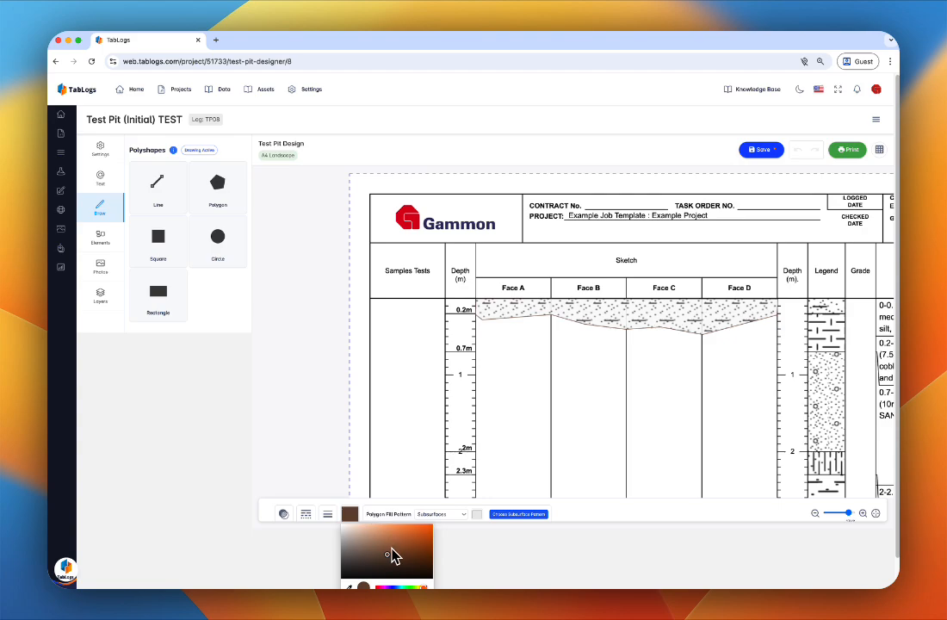
left_click_drag(392, 555, 333, 587)
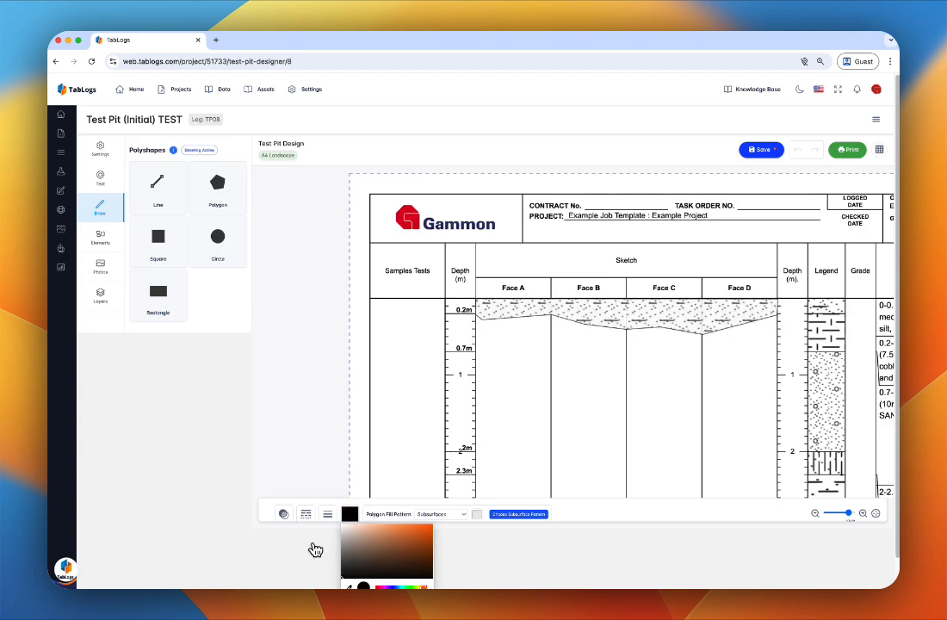
Set the topmost polygon's opacity to 100
left_click(285, 515)
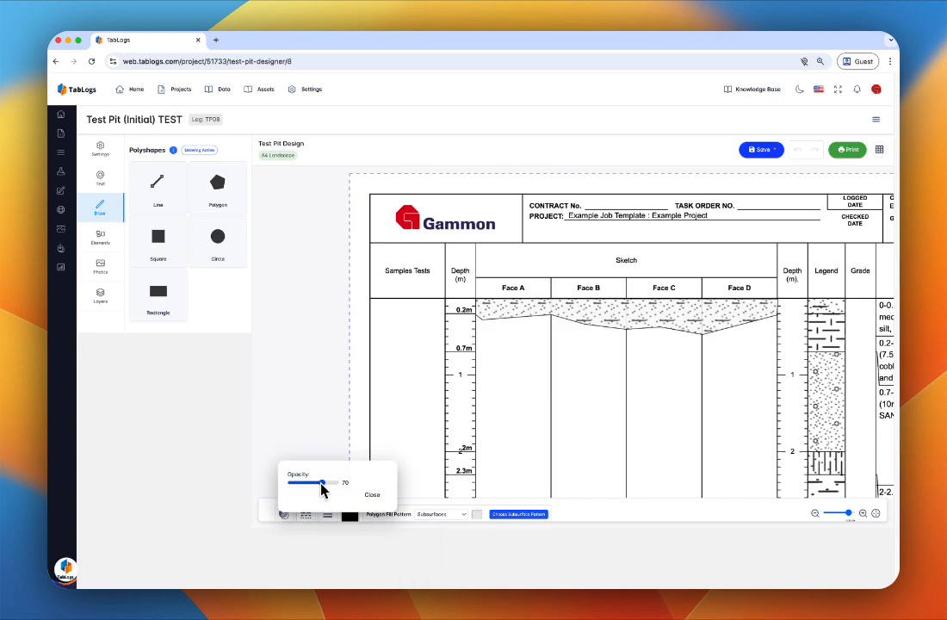
mouse_move(320, 486)
left_mouse_down()
mouse_move(289, 484)
mouse_move(338, 491)
left_mouse_up()
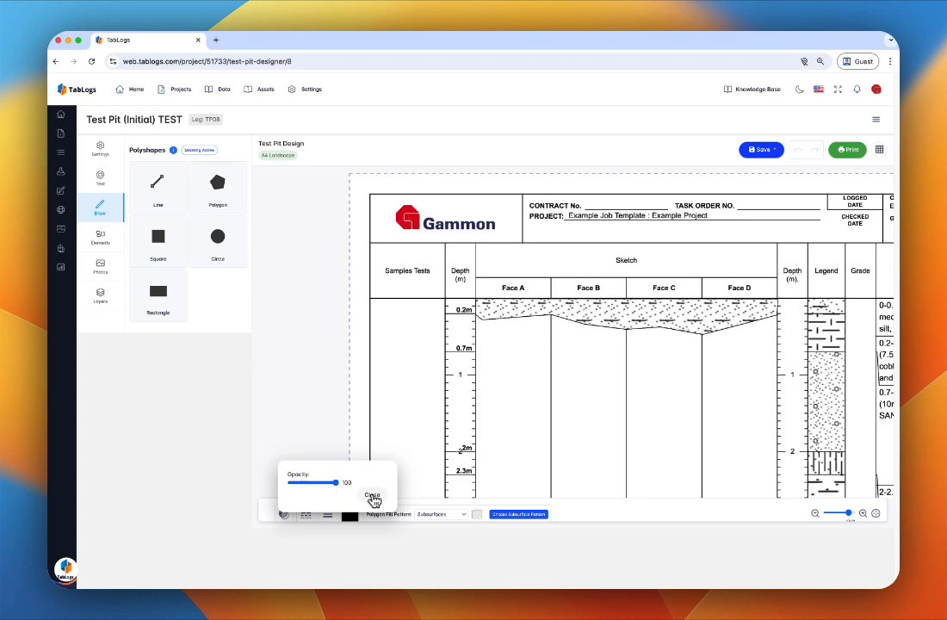
left_click(372, 496)
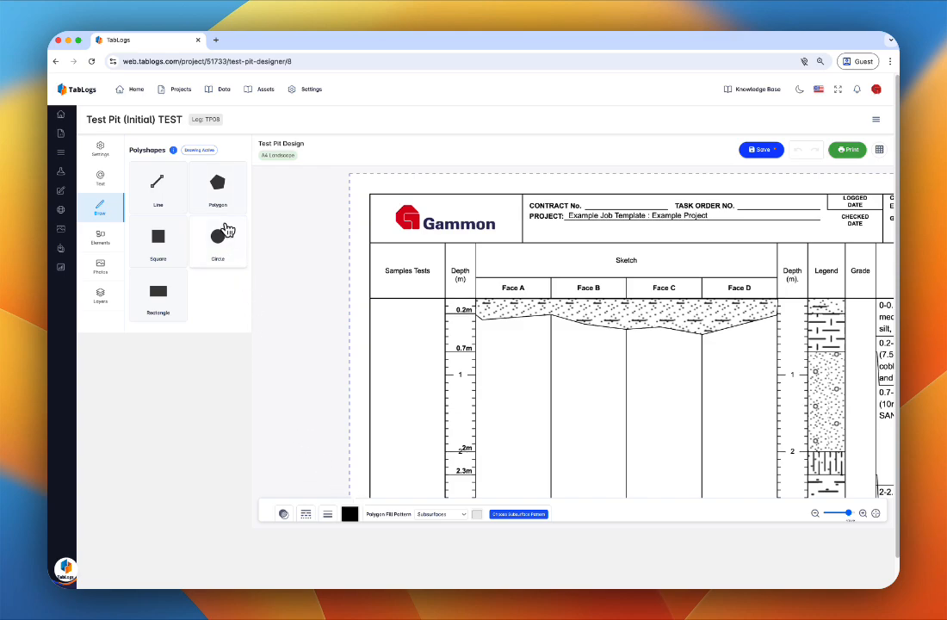
Draw a second polygon across Faces A to D, from the first layer's base down to an uneven base about 0.6 to 0.9 m deep
left_click(215, 192)
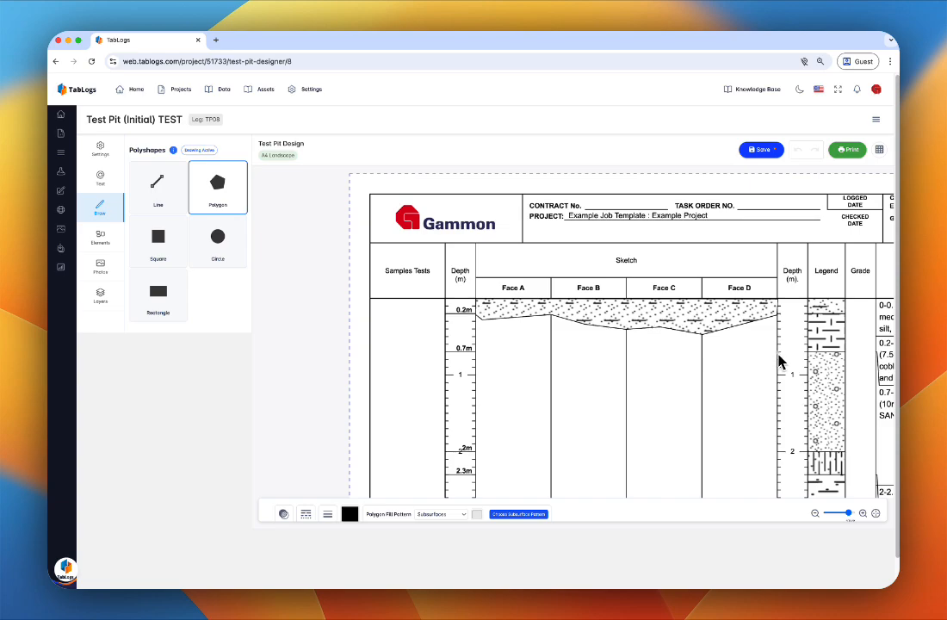
left_click(730, 350)
left_click(703, 353)
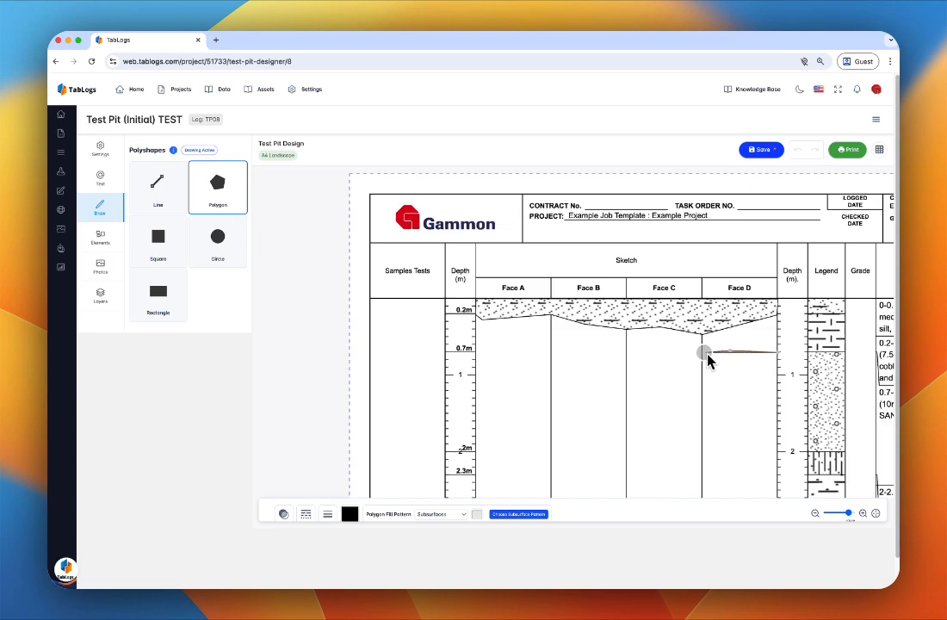
left_click(658, 350)
left_click(625, 354)
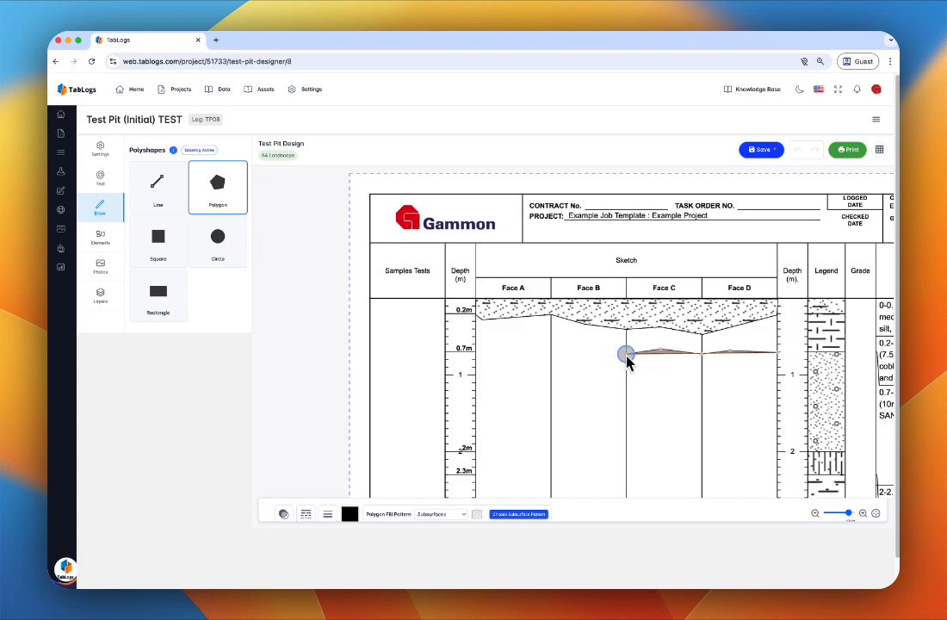
left_click(571, 344)
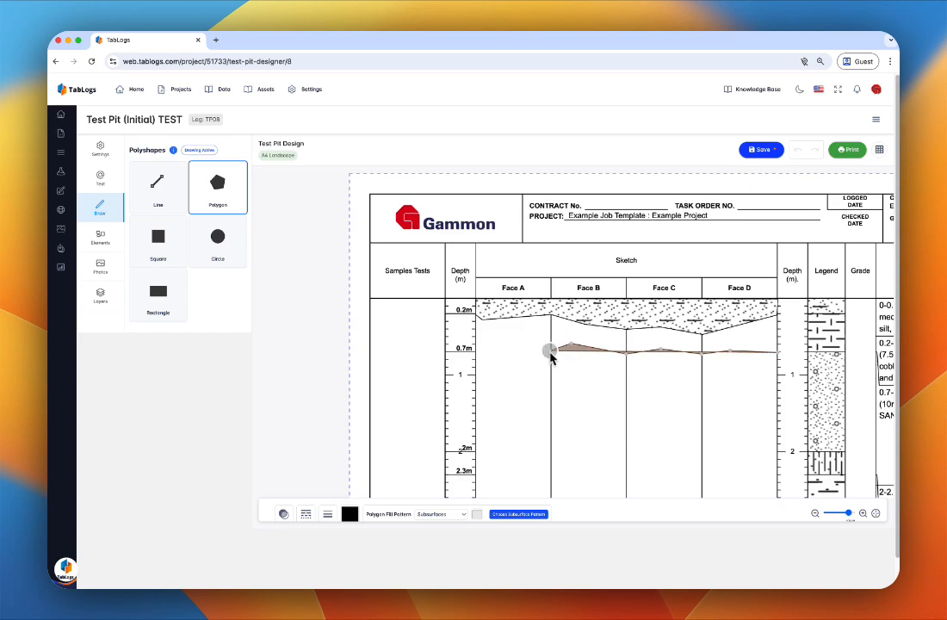
left_click(549, 352)
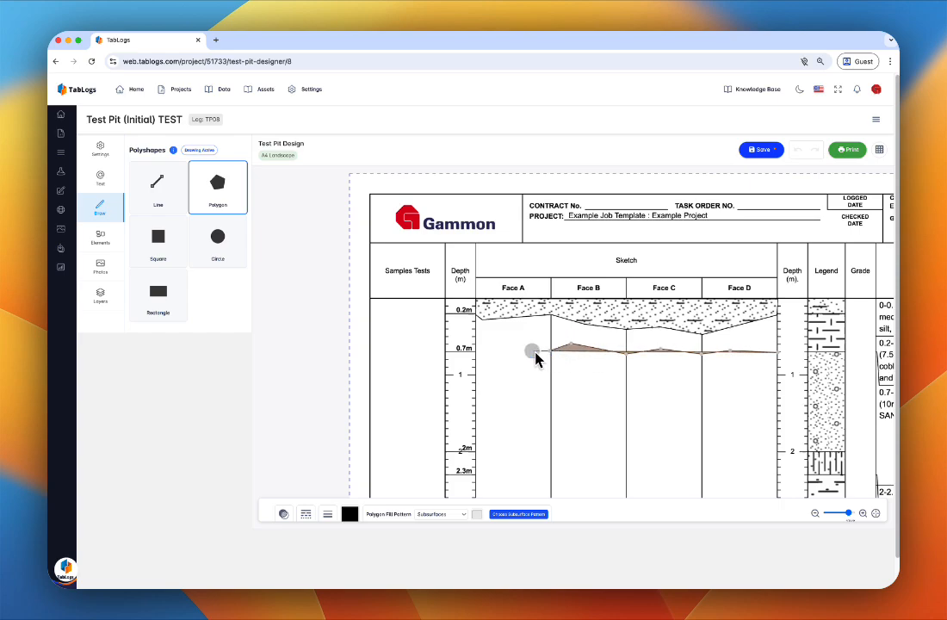
left_click(487, 365)
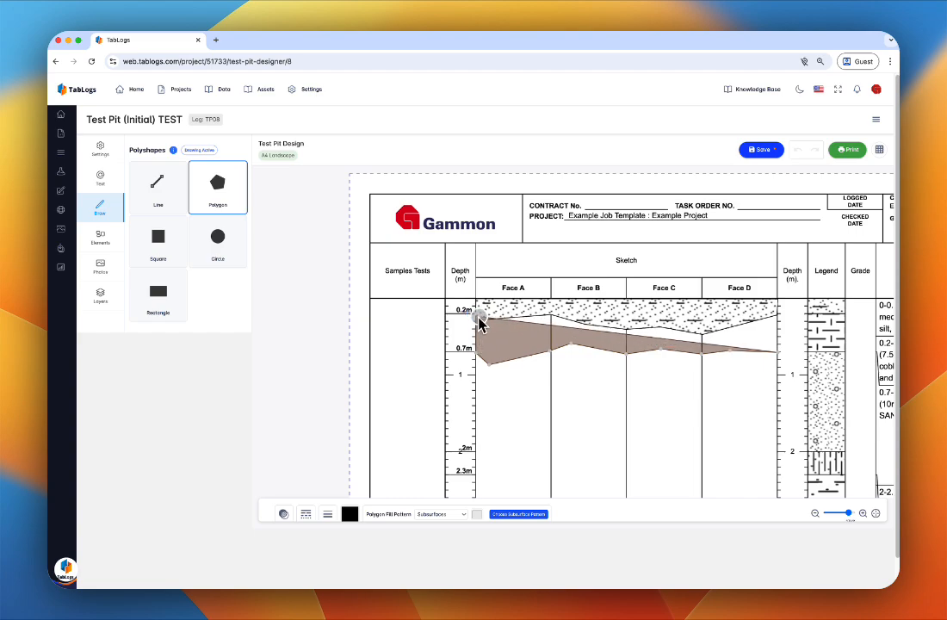
left_click(481, 319)
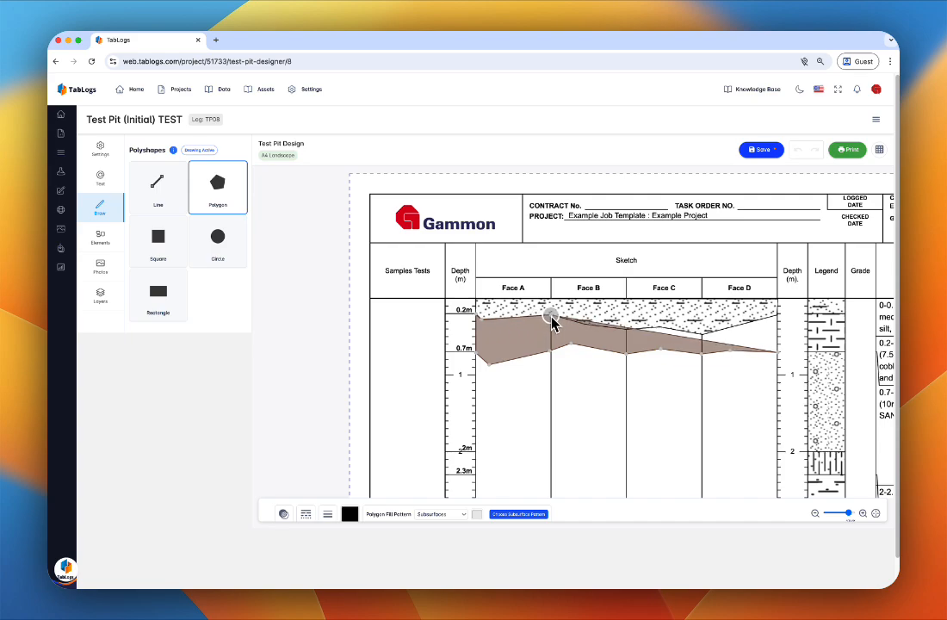
left_click(550, 318)
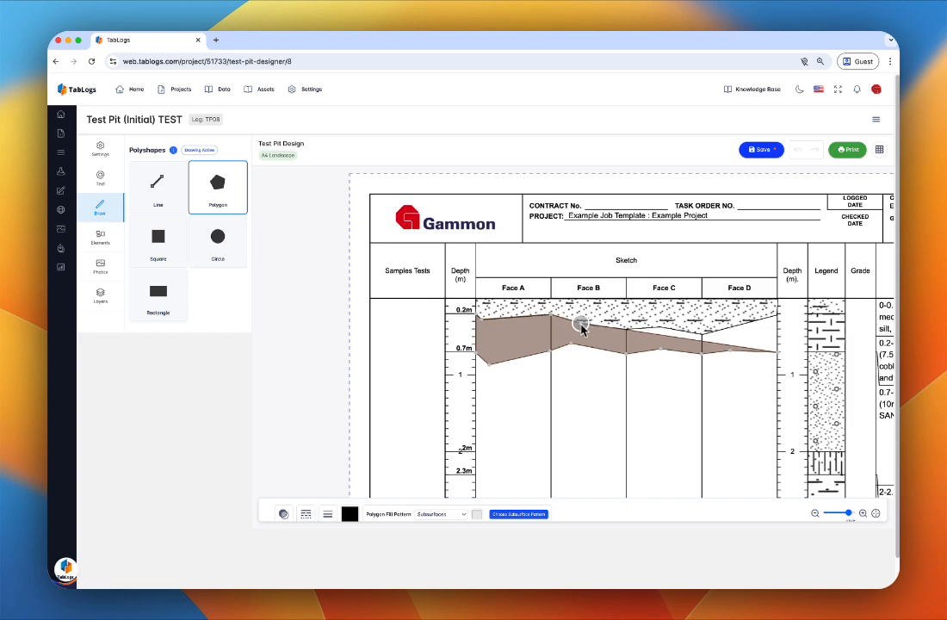
left_click(627, 330)
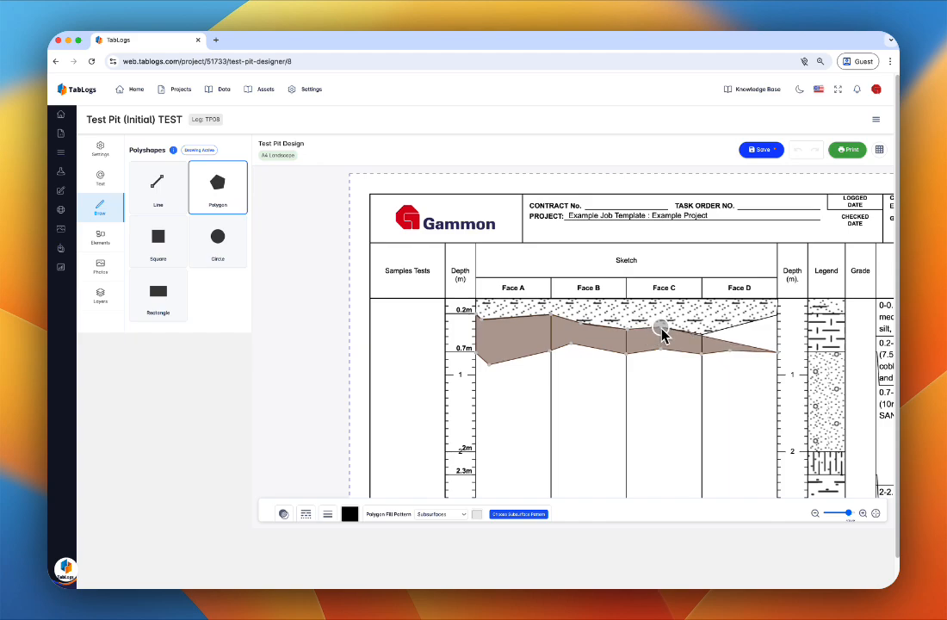
left_click(661, 332)
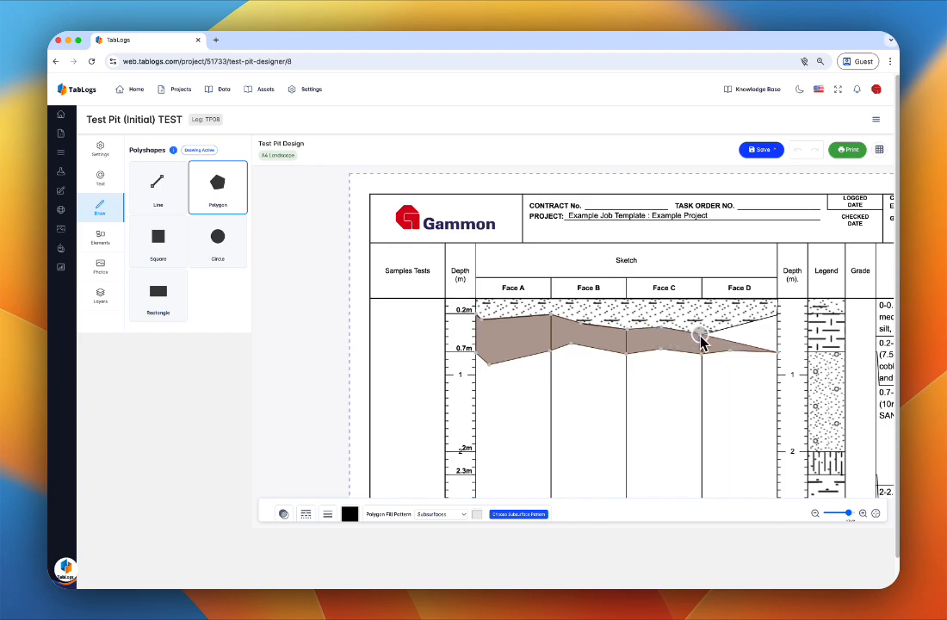
left_click(702, 339)
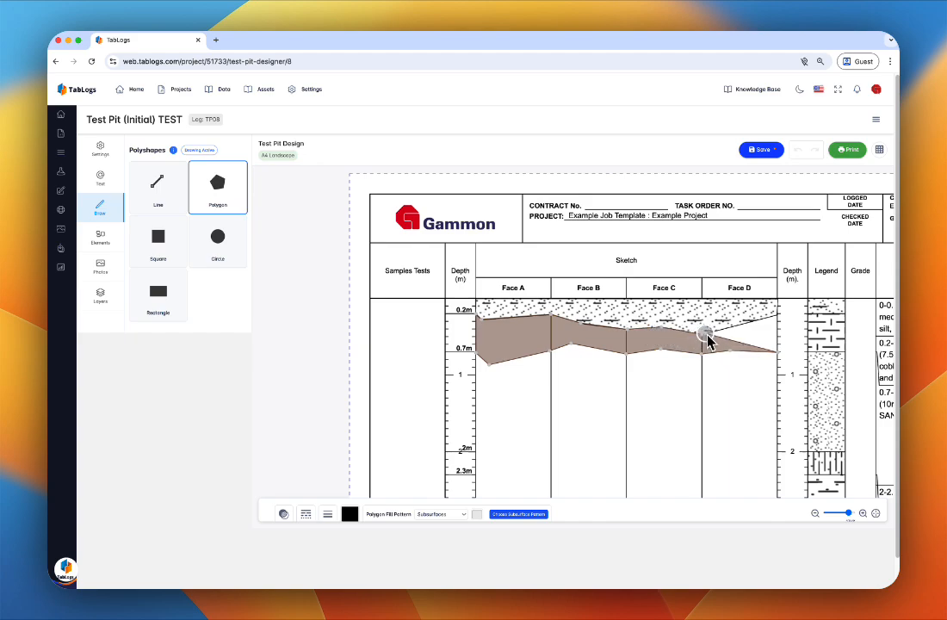
left_click(777, 317)
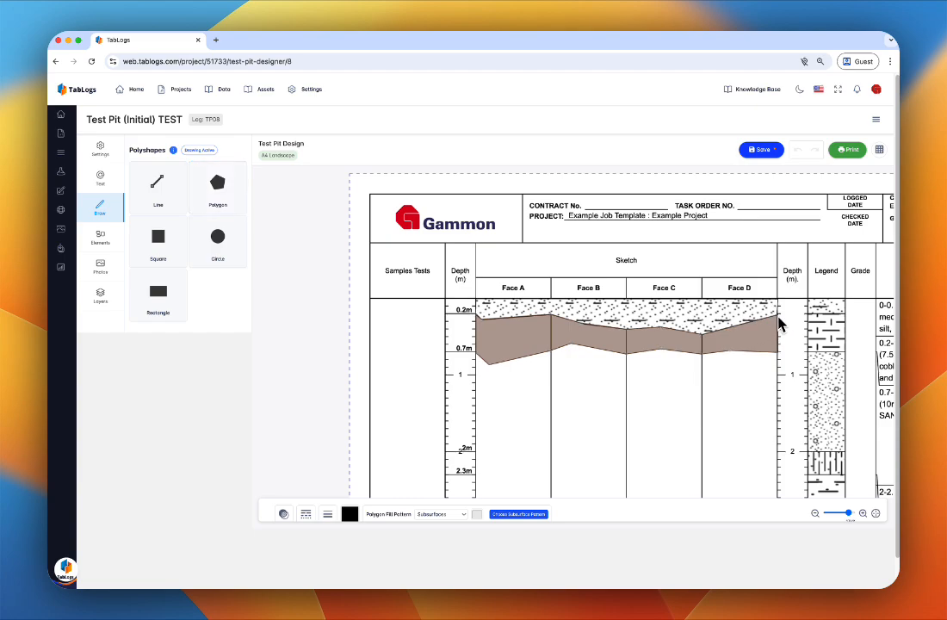
Fill the second soil layer polygon with the CLAYZ subsurface pattern
left_click(525, 344)
left_click(456, 514)
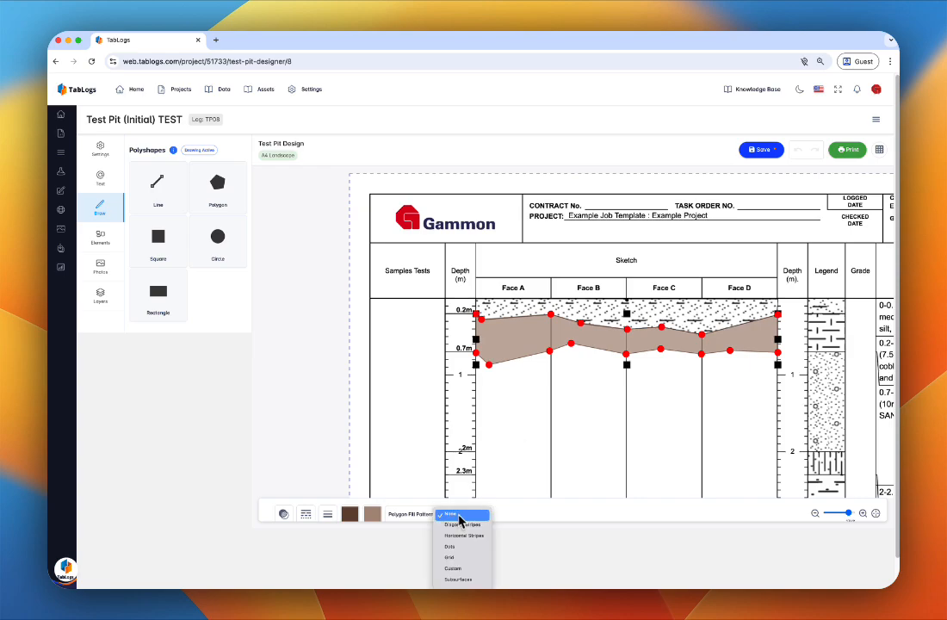
left_click(468, 578)
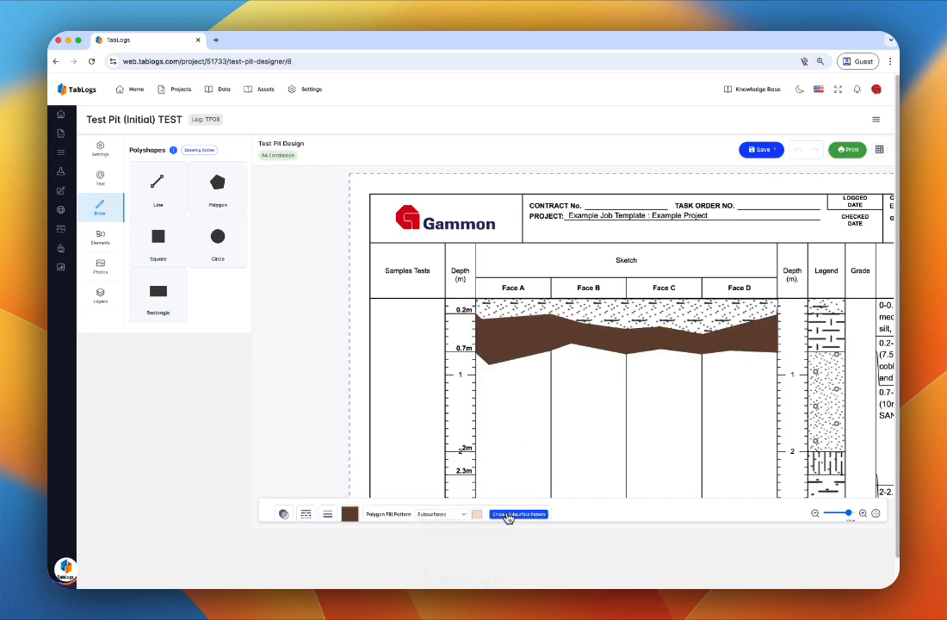
left_click(509, 514)
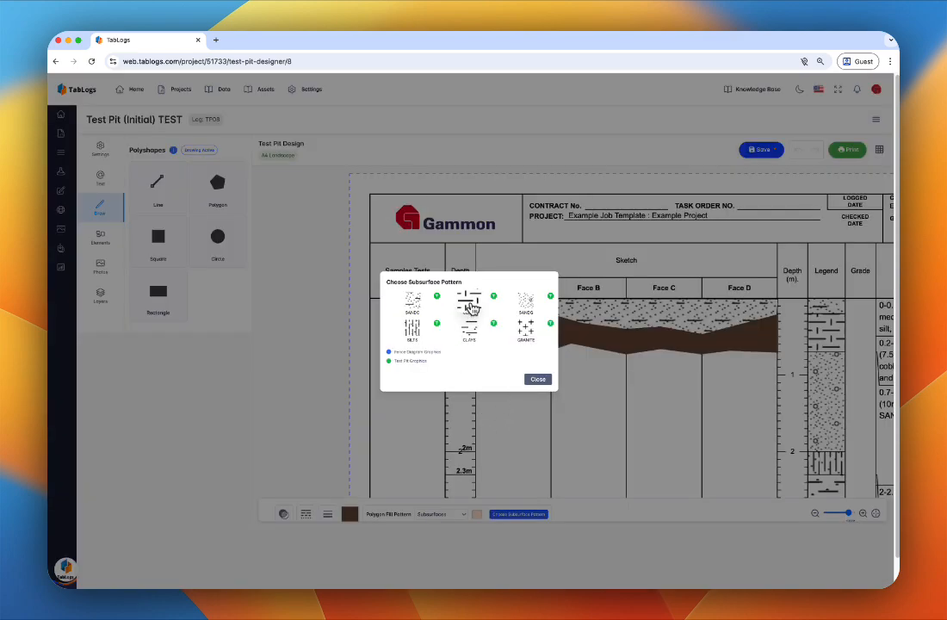
left_click(469, 317)
Change the second polygon's pattern background to white and its line colour to black
left_click(478, 515)
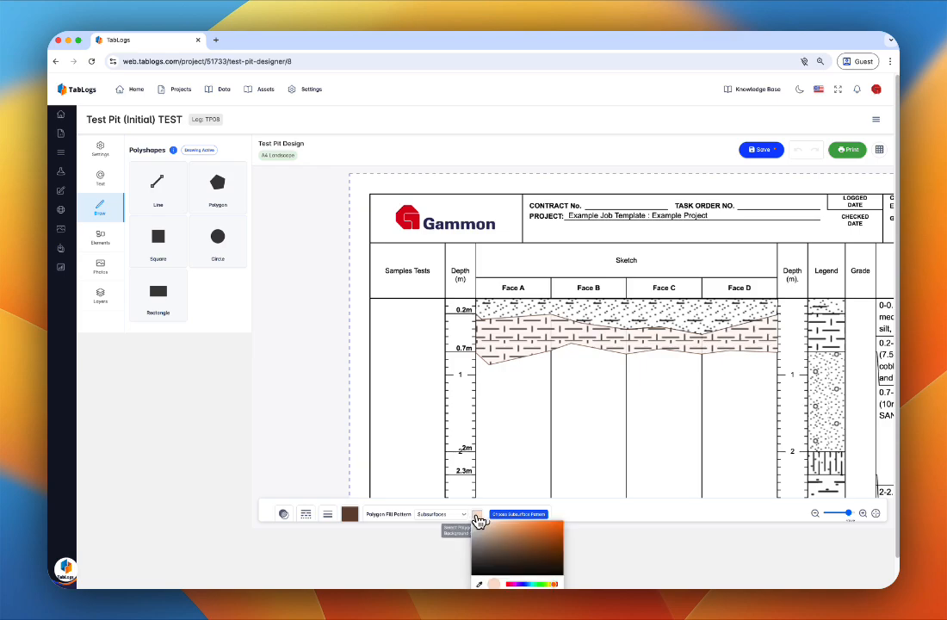
left_click_drag(482, 523, 466, 523)
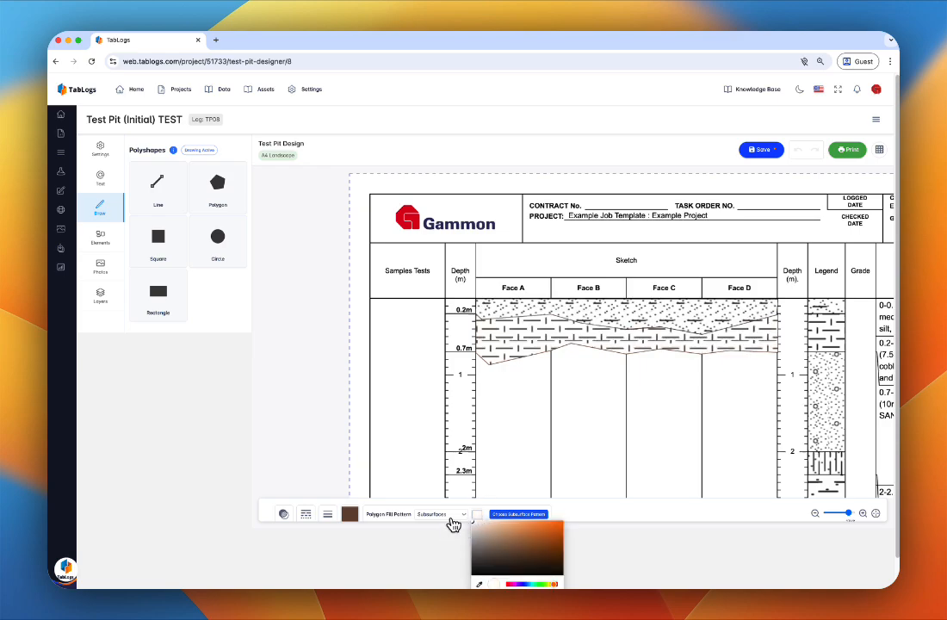
left_click(350, 514)
left_click(395, 561)
left_click_drag(416, 572, 432, 582)
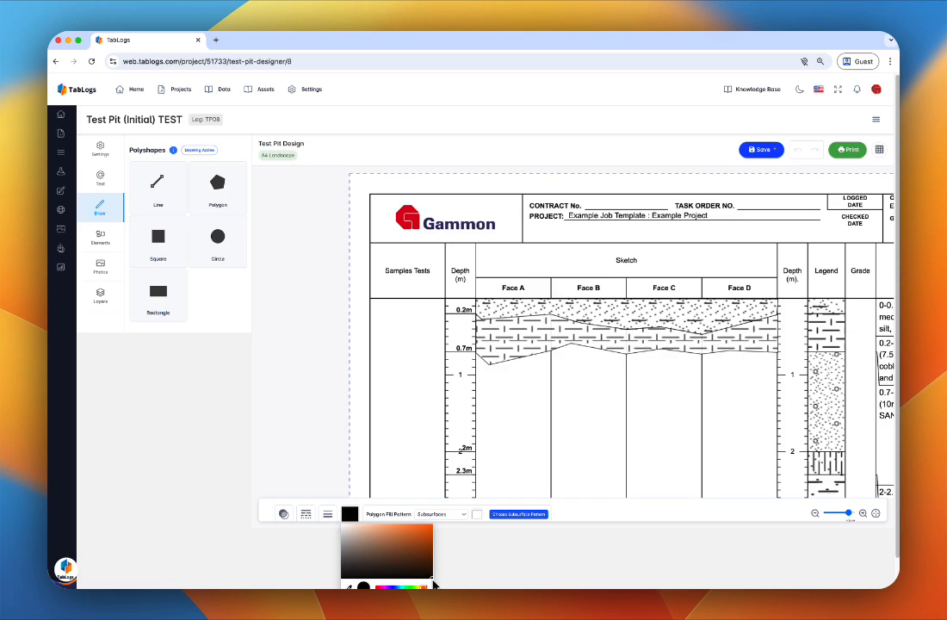
Set the second polygon's opacity to 100
left_click(295, 518)
left_click(290, 514)
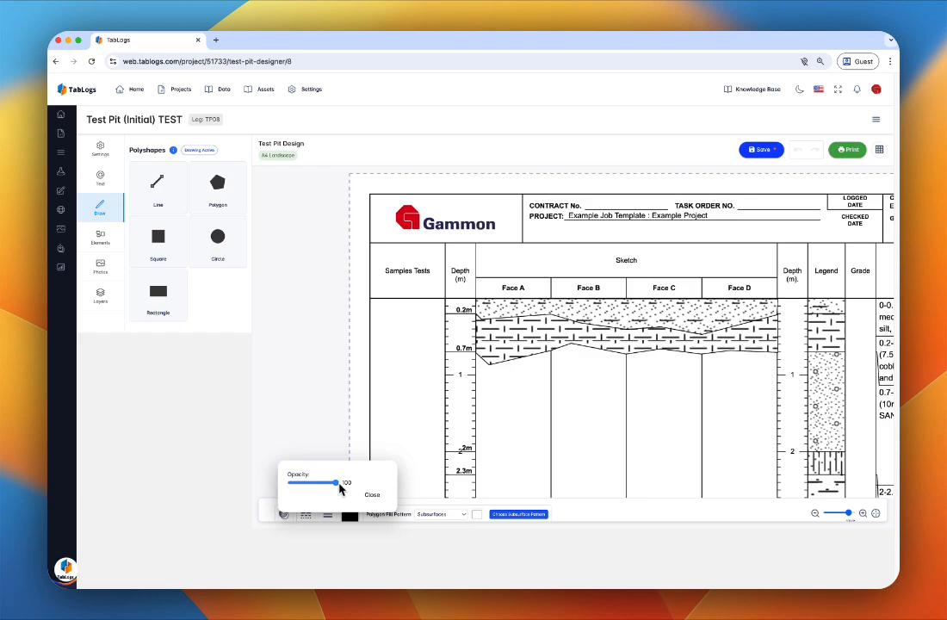
left_click(560, 333)
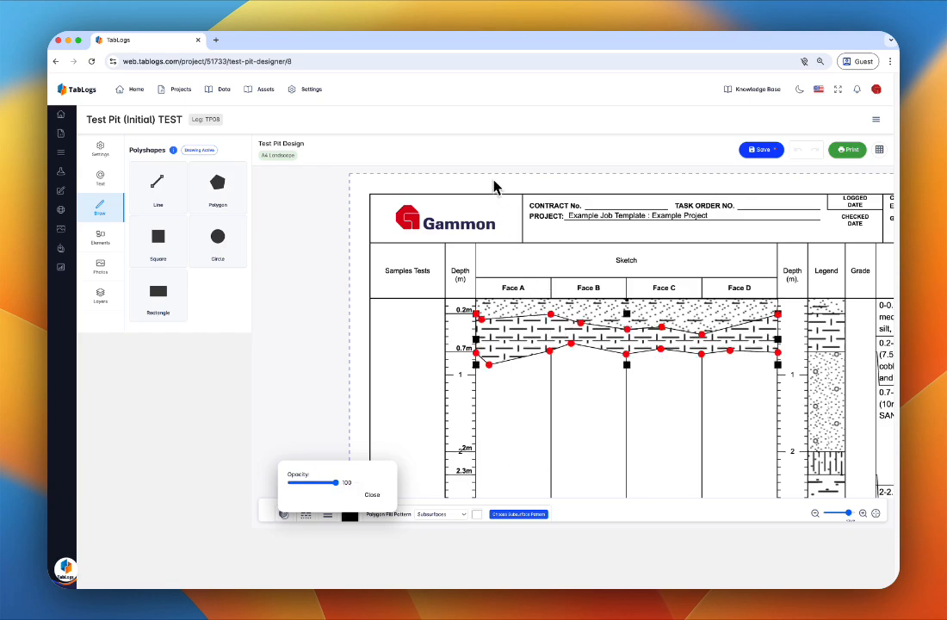
Close the opacity setting and open the list of layers in the test pit drawing
left_click(816, 514)
left_click(816, 514)
left_click(816, 514)
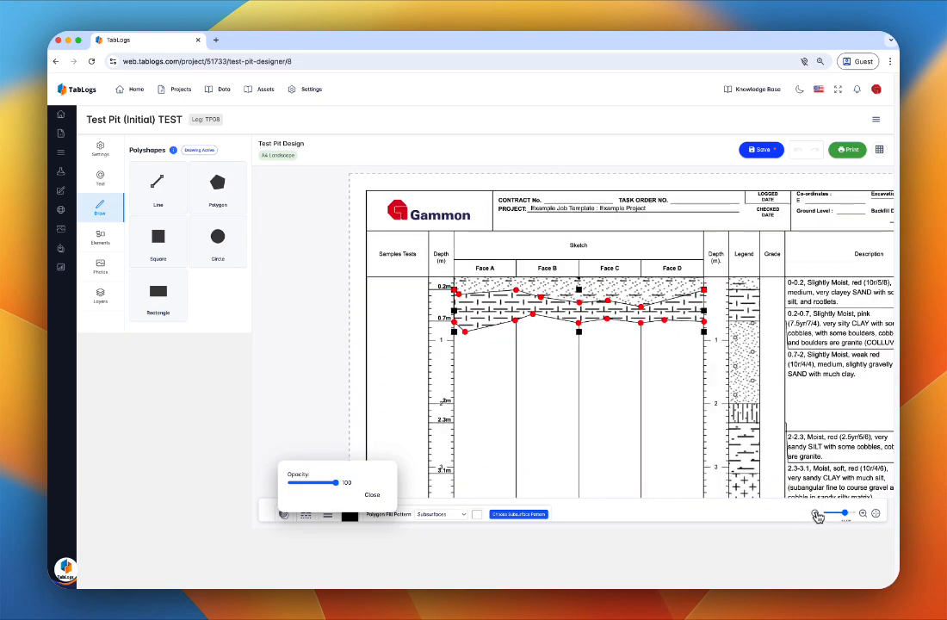
left_click(816, 514)
left_click(816, 514)
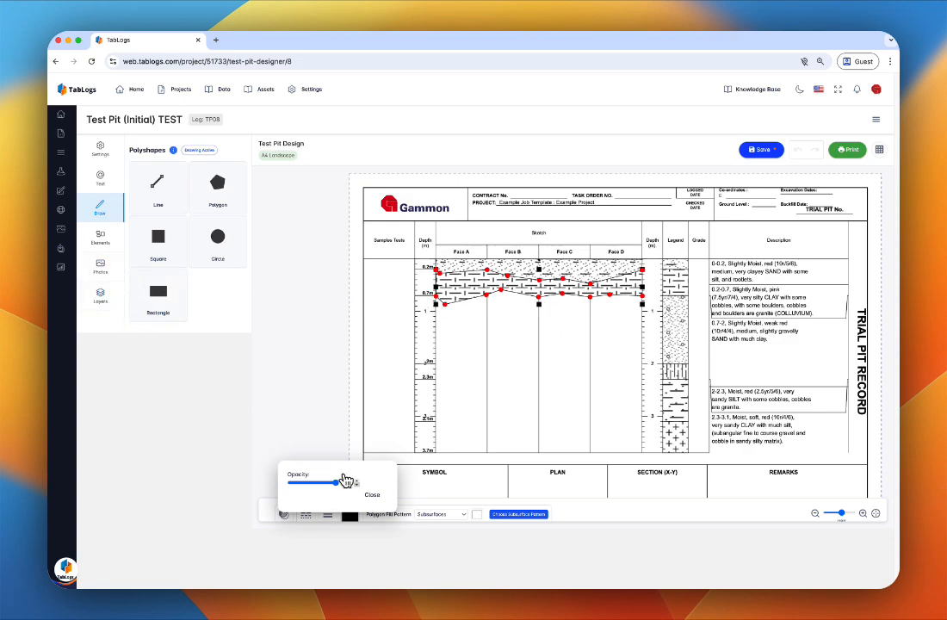
left_click(372, 493)
mouse_move(107, 274)
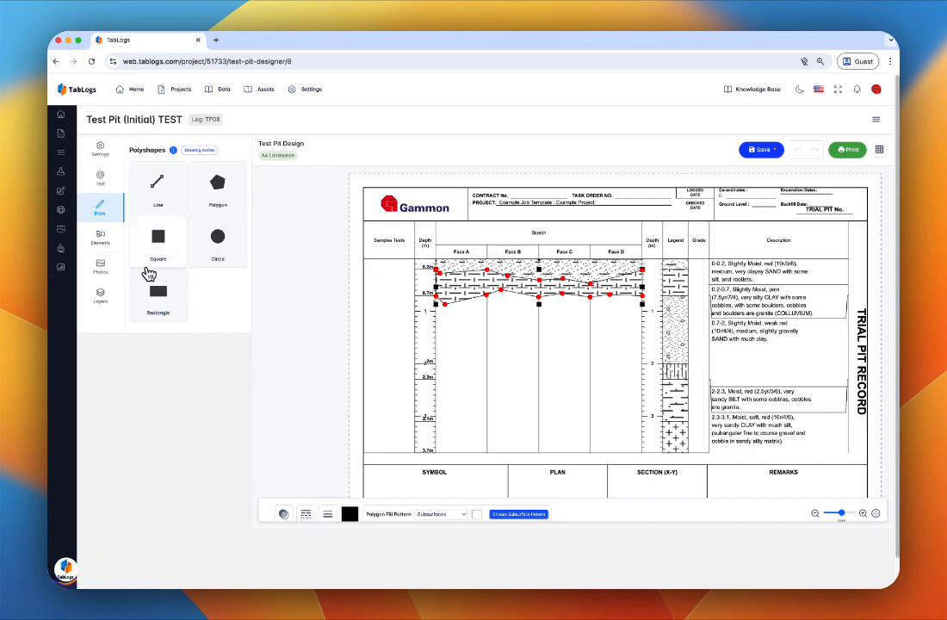
left_click(105, 297)
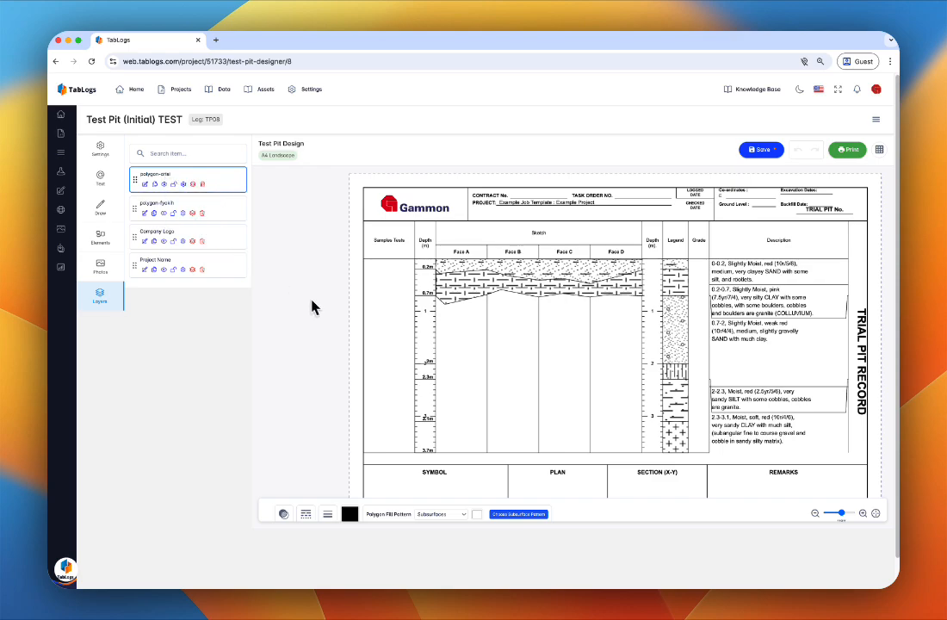
Draw a U-shaped trench profile line with short horizontal ground ends in the SECTION (X-Y) box
scroll(729, 439, "down", 2)
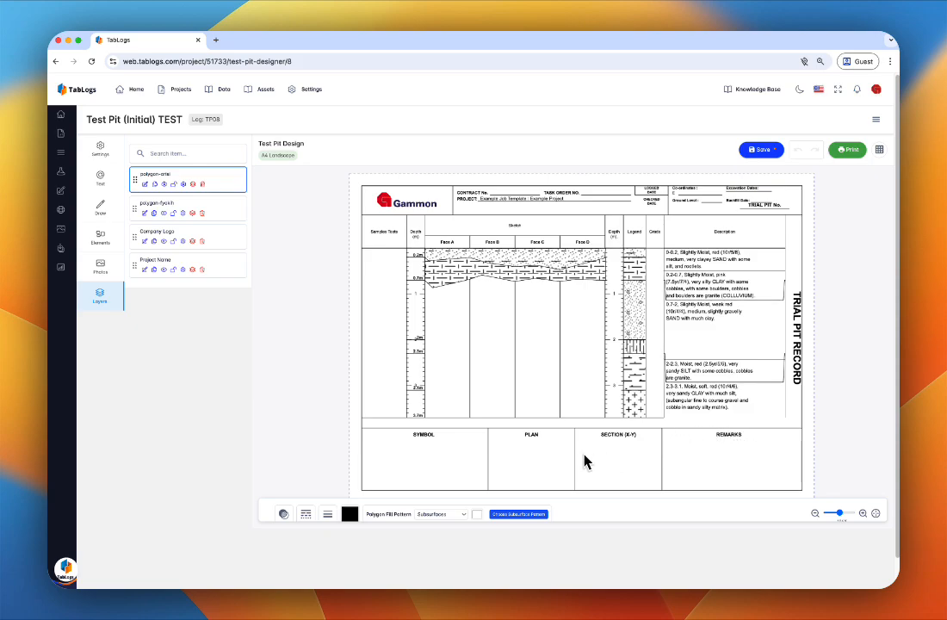
left_click(100, 207)
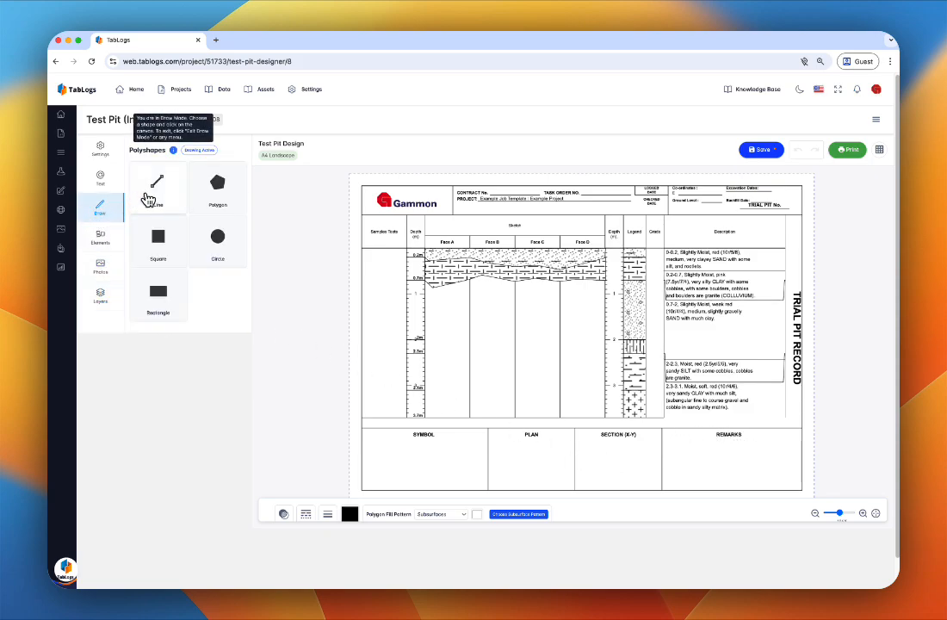
left_click(185, 202)
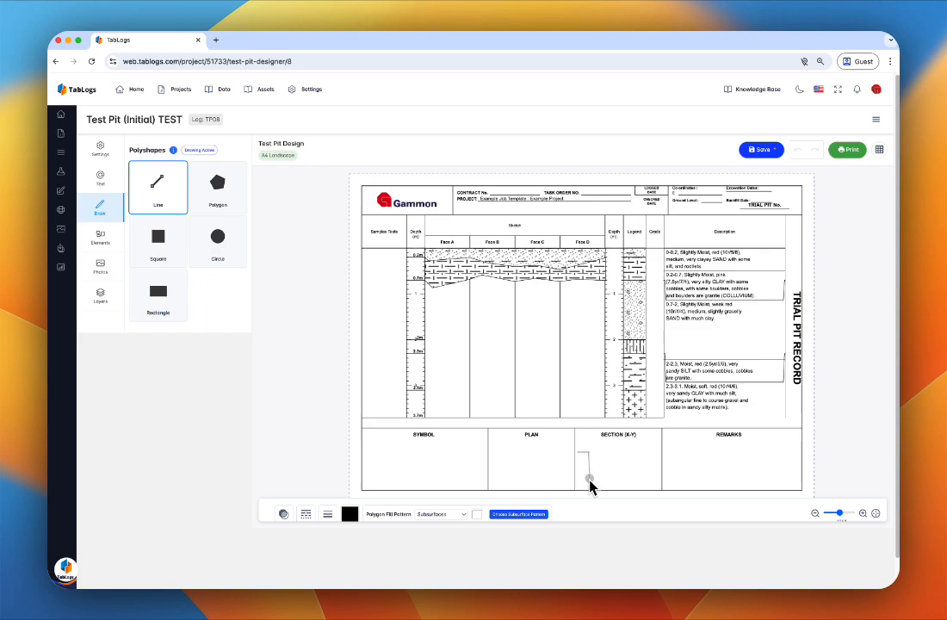
left_click(590, 478)
left_click(635, 481)
double_click(650, 461)
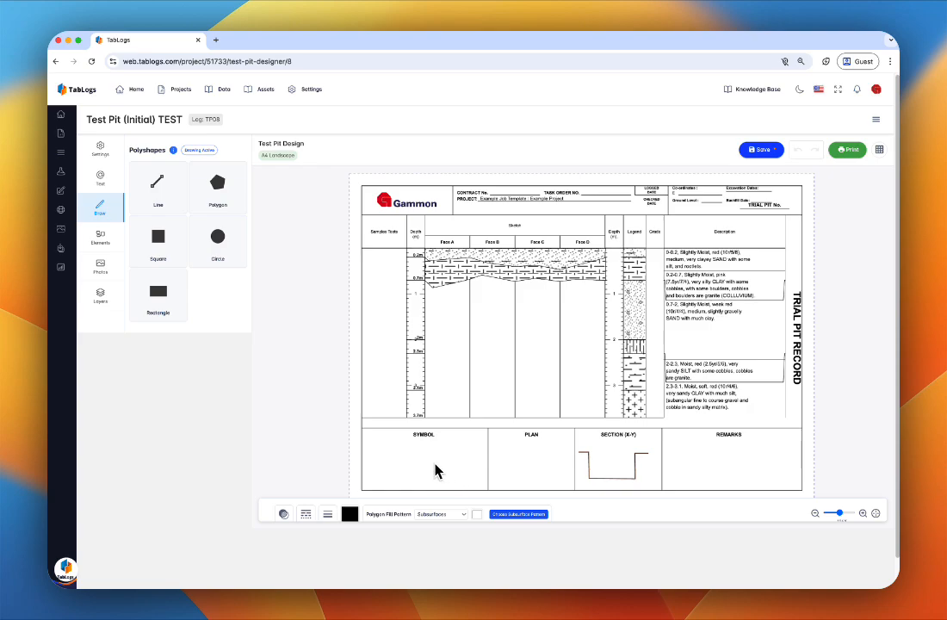
Look through the library of symbol elements, the available photos and the drawing shapes for the test pit design
left_click(103, 239)
scroll(173, 413, "down", 1)
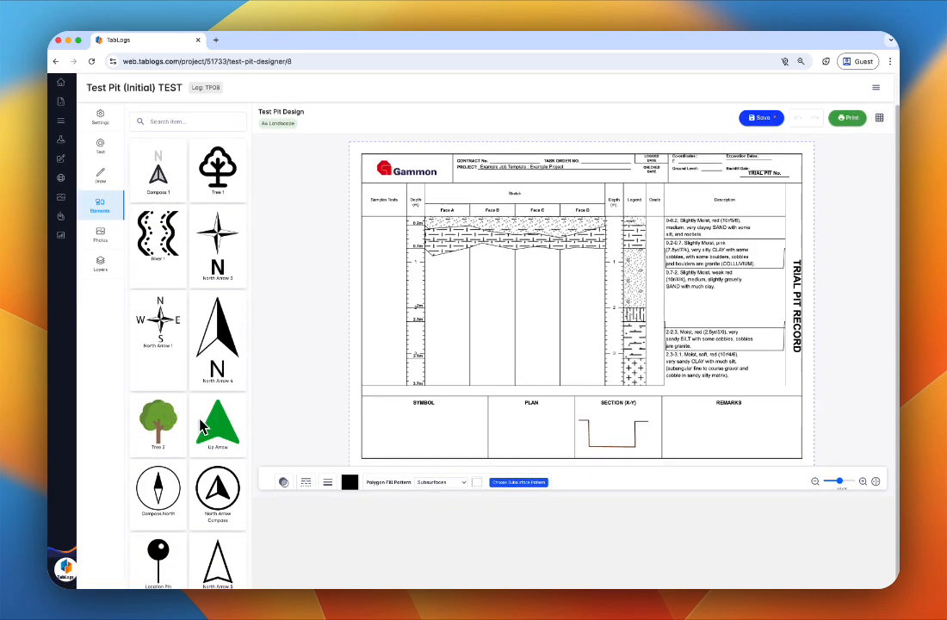
scroll(203, 428, "up", 1)
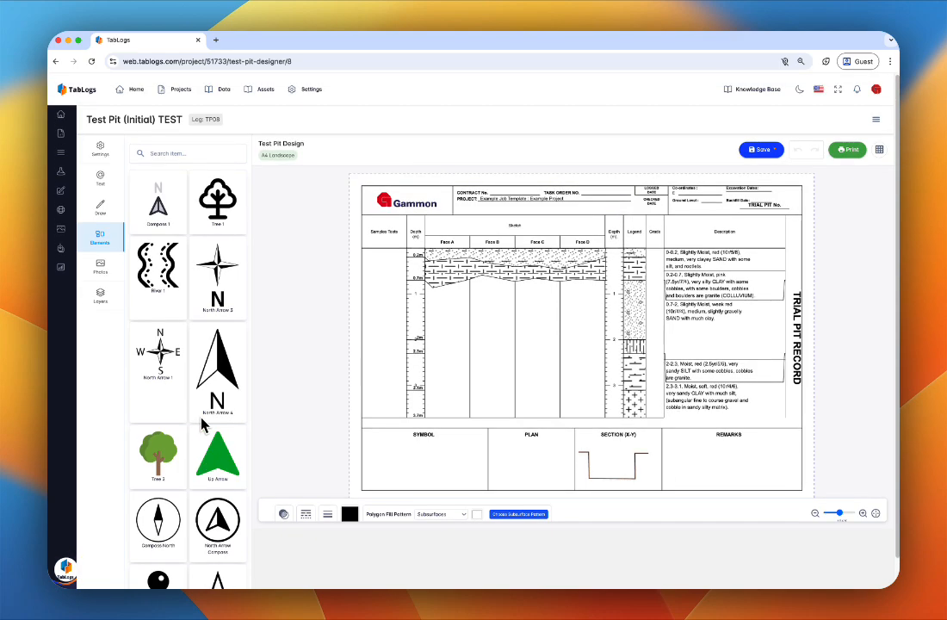
left_click(102, 268)
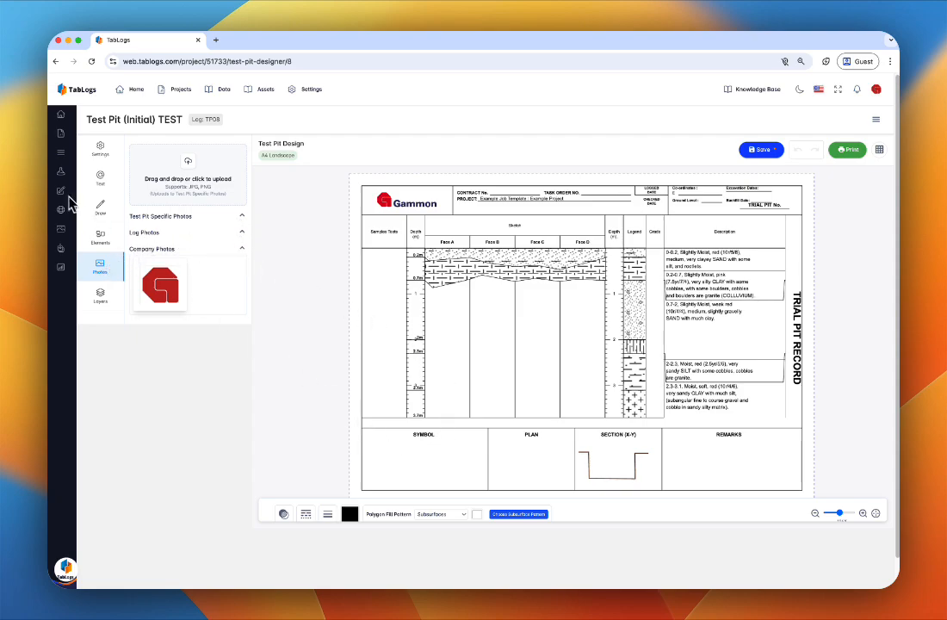
mouse_move(70, 200)
left_click(110, 212)
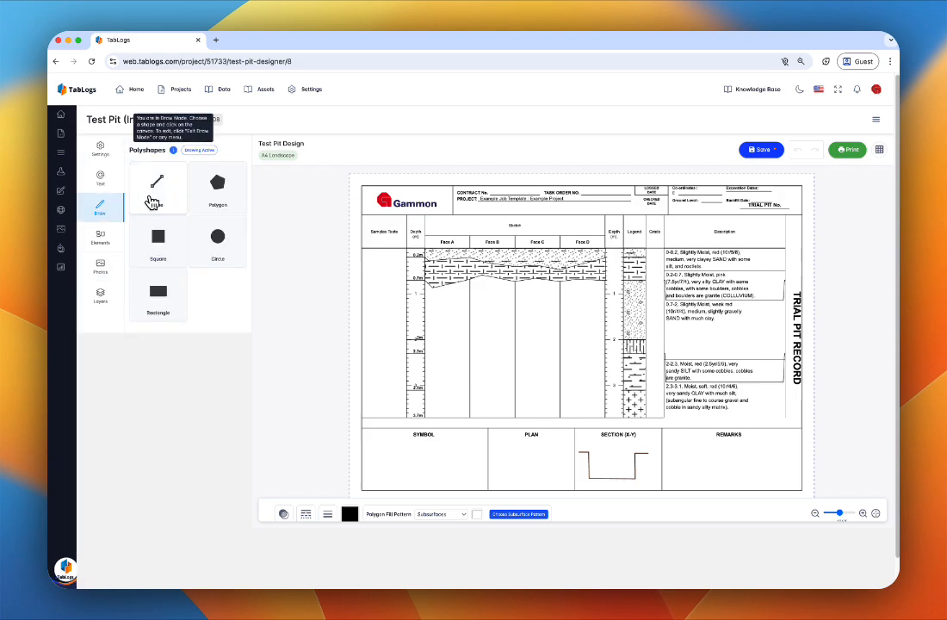
Add an H3 text element in the REMARKS box and replace its placeholder with "1. Lense of sand noted here"
left_click(108, 181)
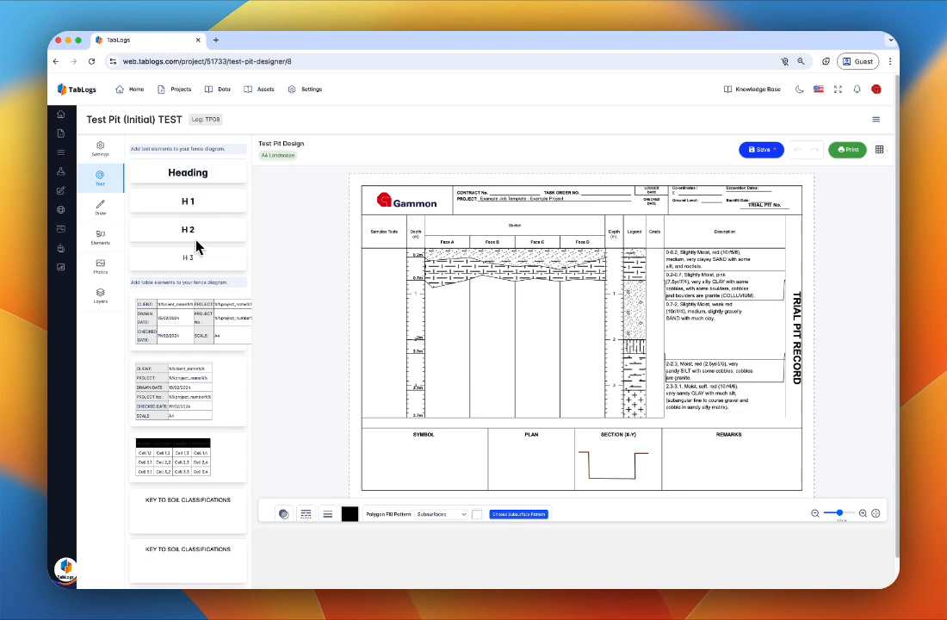
left_click(705, 469)
left_click(747, 484)
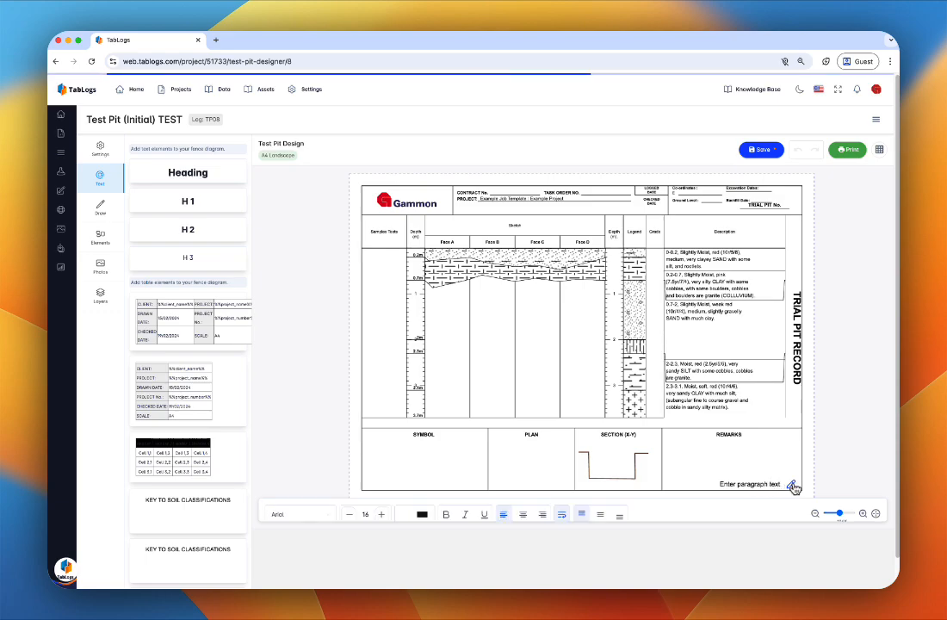
left_click(792, 486)
left_click_drag(498, 247, 419, 250)
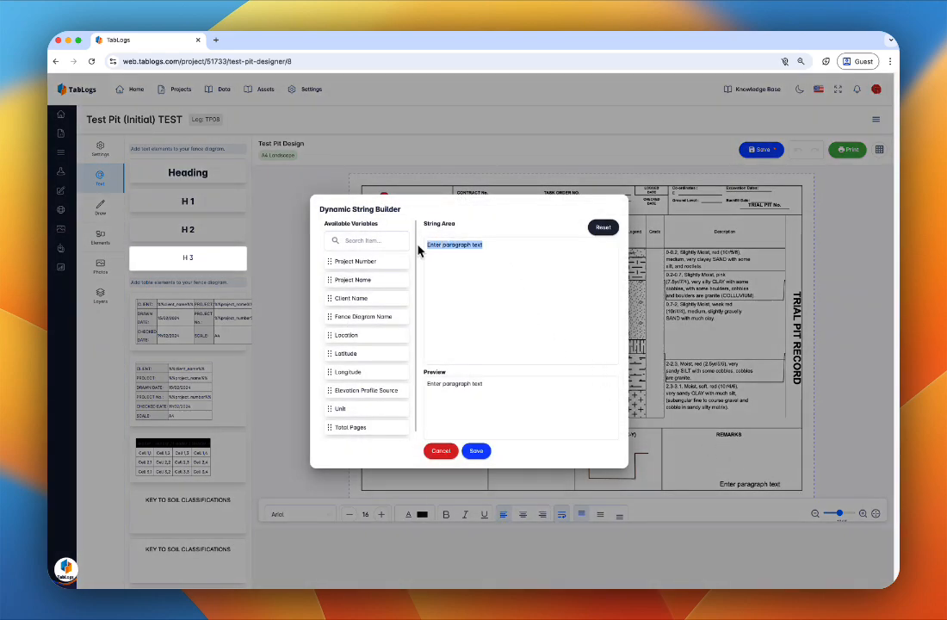
type("1")
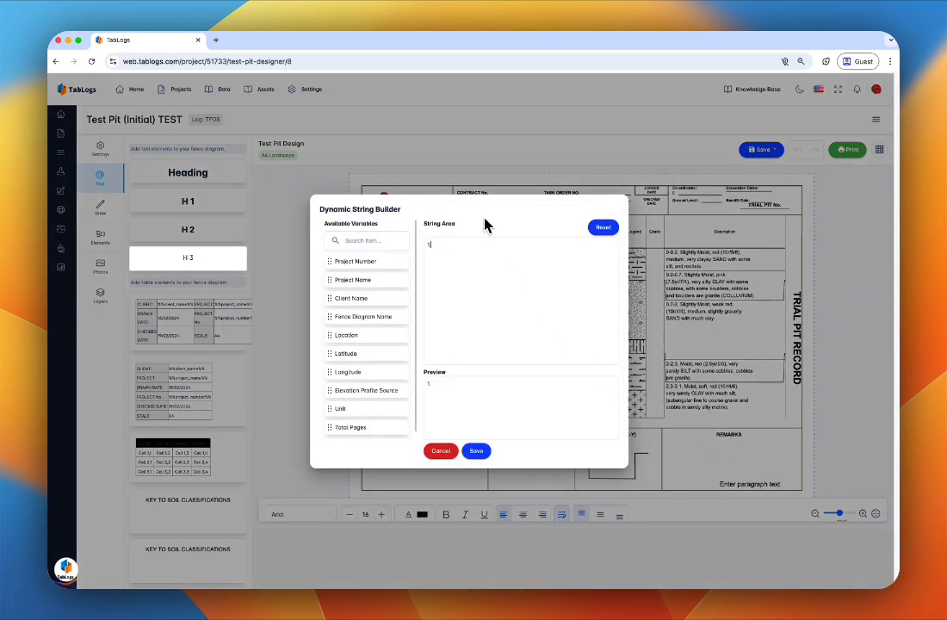
type(". Lense of sand noted here")
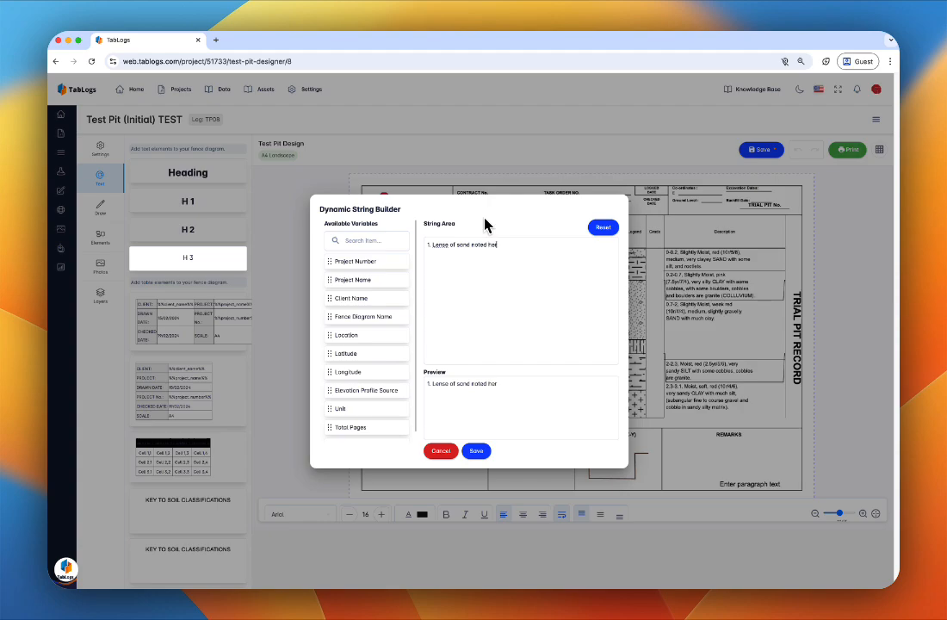
Replace "Lense" in the note with "Small desposit" and place the saved note just below the REMARKS heading
right_click(446, 245)
left_click(443, 246)
type("Small des")
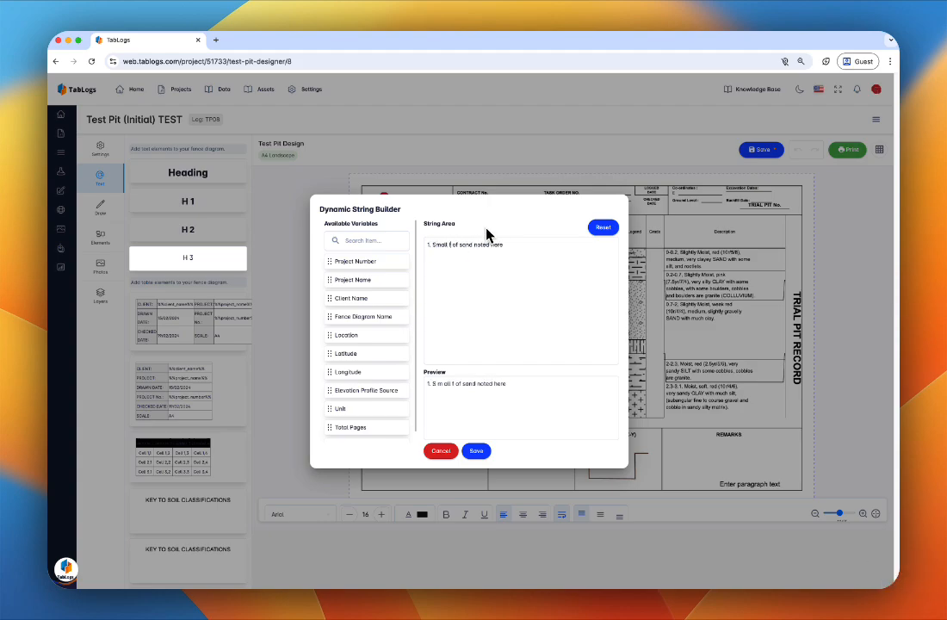
type("posit")
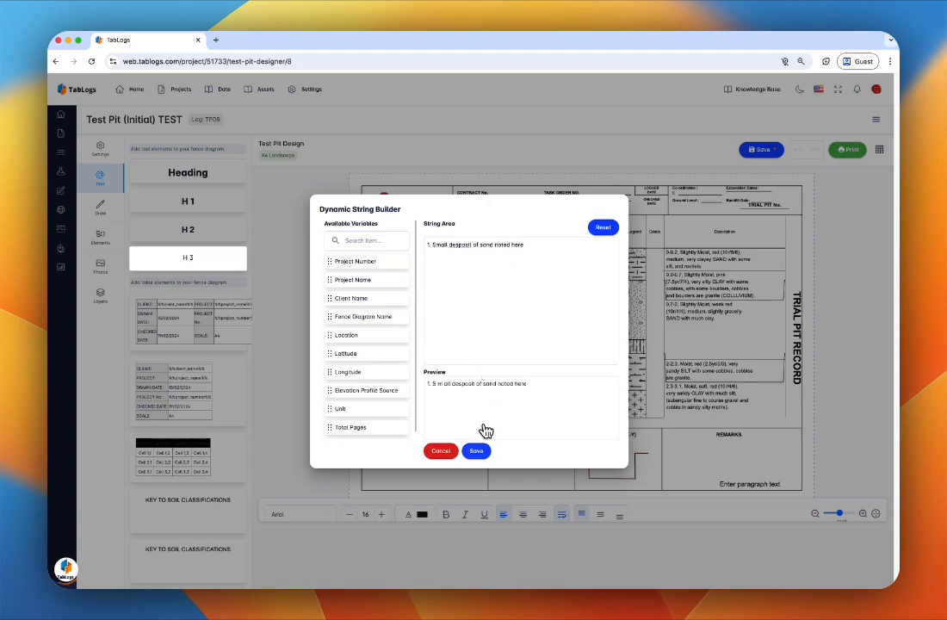
left_click(478, 449)
left_click(743, 485)
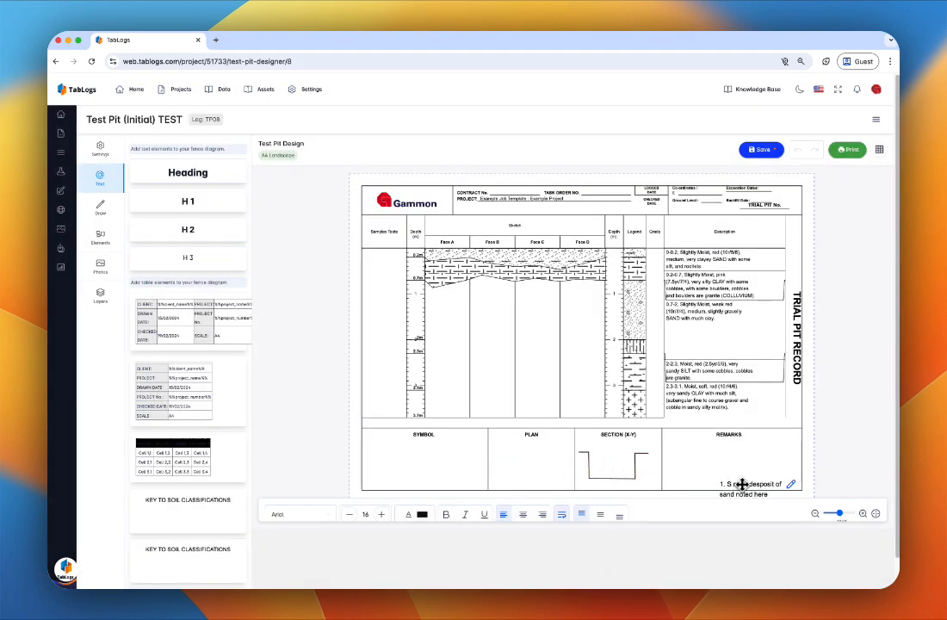
left_click_drag(743, 485, 692, 447)
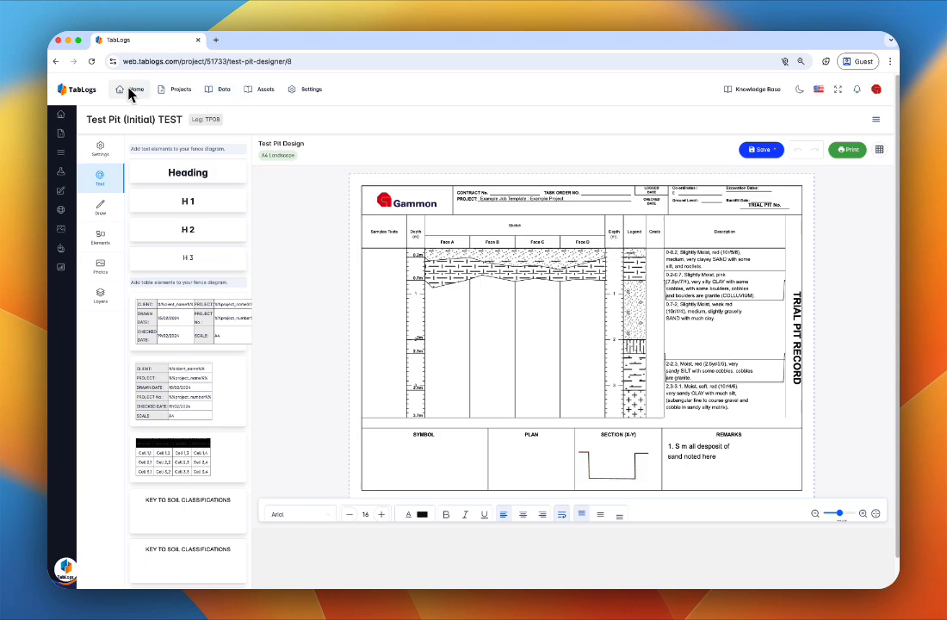
Leave the drawing without saving and open First Test Pit for editing from the project's test pit drawings
mouse_move(76, 140)
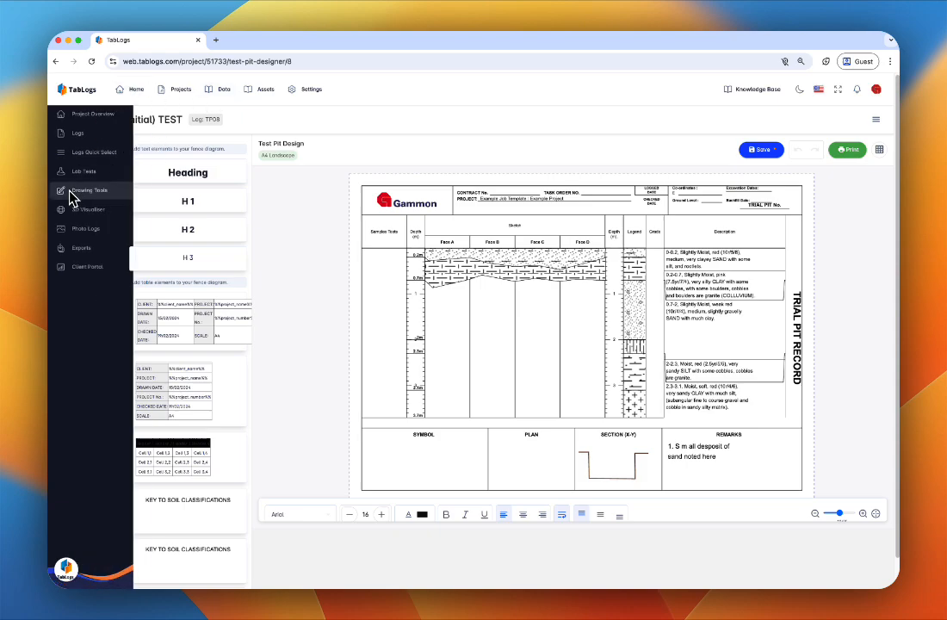
left_click(112, 191)
left_click(105, 249)
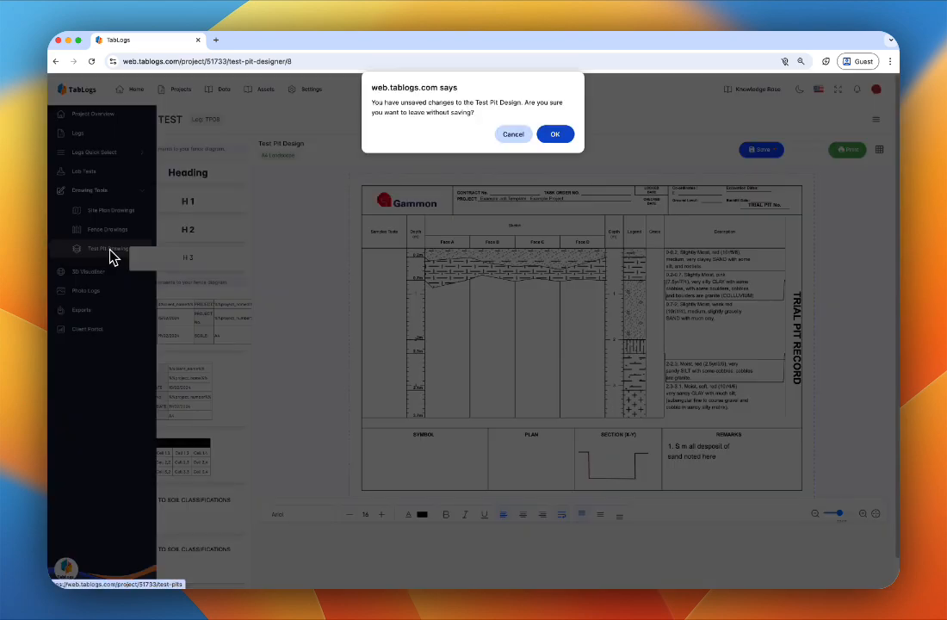
left_click(564, 134)
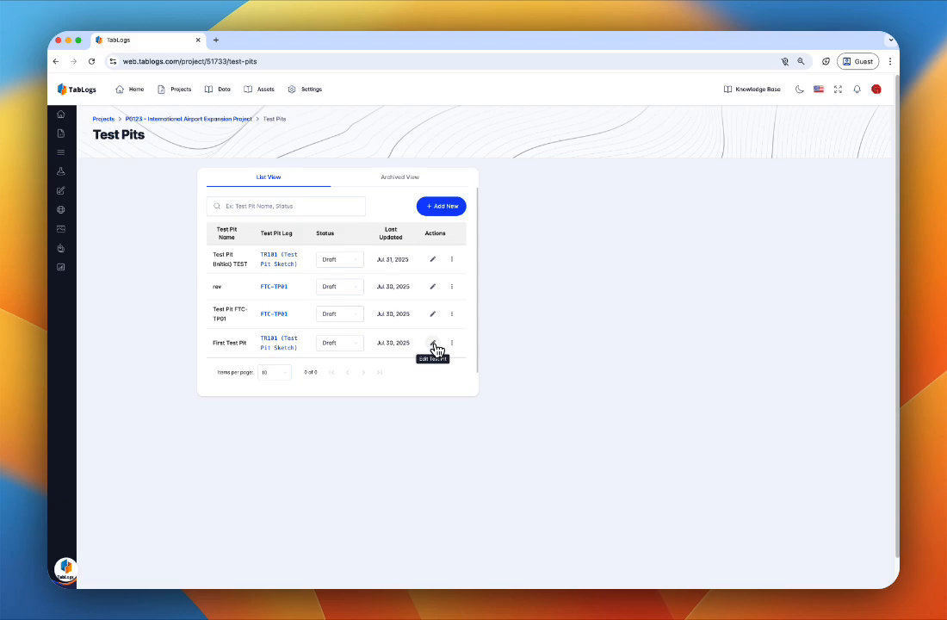
left_click(433, 344)
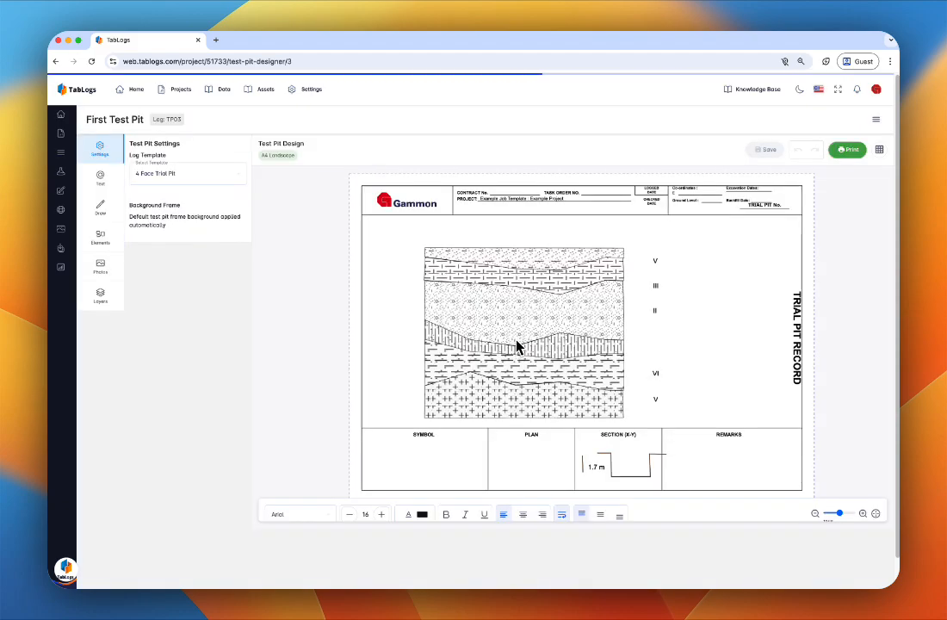